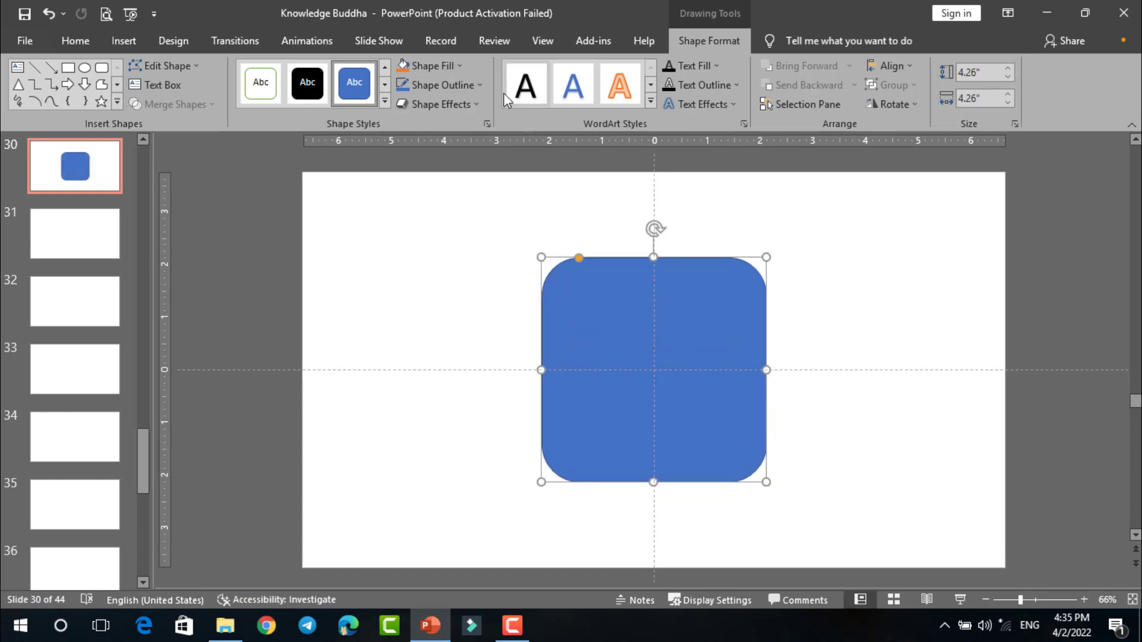
- Remove the outline from the centred rounded square and fill it with the standard light blue
{"action": "left_click", "coordinate": [473, 84]}
{"action": "left_click", "coordinate": [456, 265]}
{"action": "left_click", "coordinate": [462, 69]}
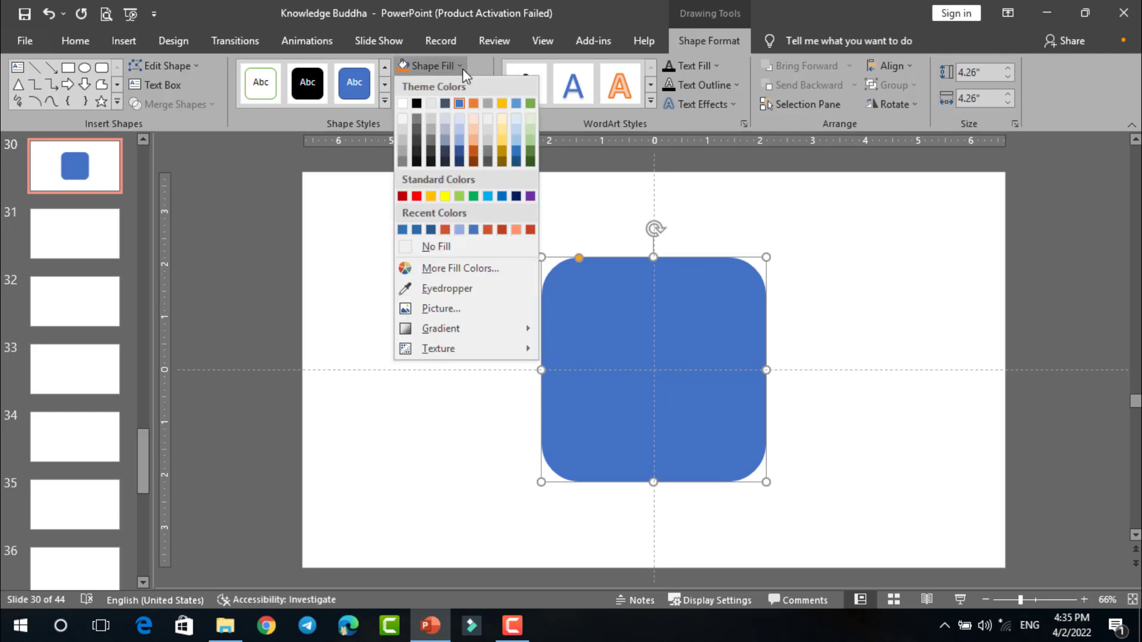
{"action": "left_click", "coordinate": [487, 197]}
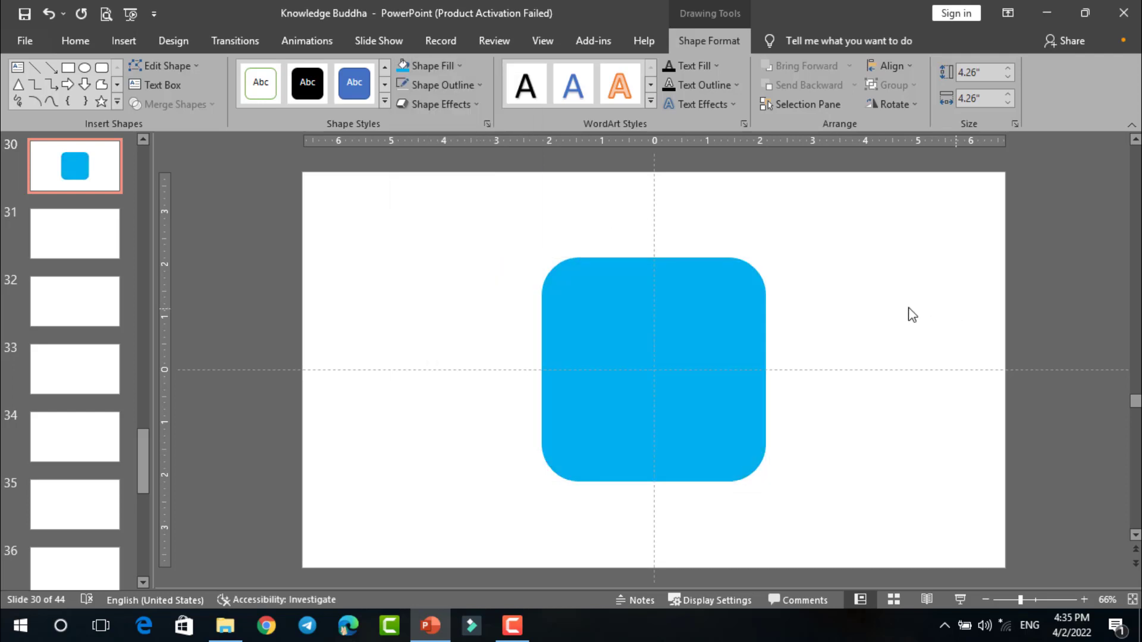
{"action": "left_click", "coordinate": [910, 314]}
- Draw a circle, fill it white without an outline, and place it at about 0.87 inches across as an eye on the upper face
{"action": "scroll", "coordinate": [911, 314], "scroll_direction": "up", "scroll_amount": 4}
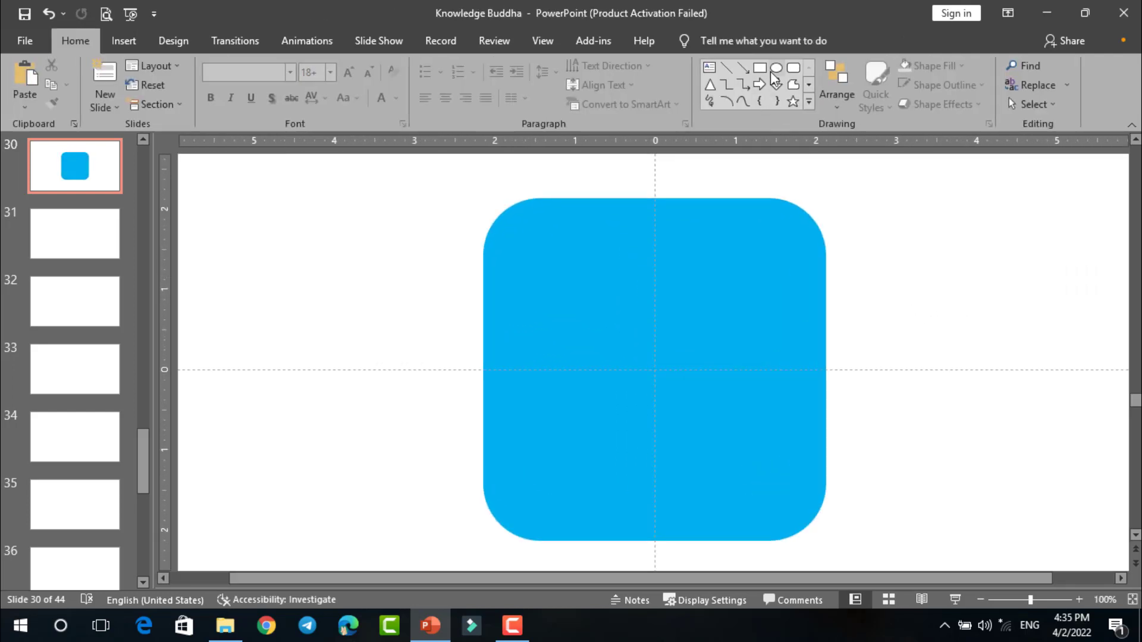
{"action": "left_click", "coordinate": [775, 68]}
{"action": "left_click_drag", "start_coordinate": [811, 192], "coordinate": [904, 285]}
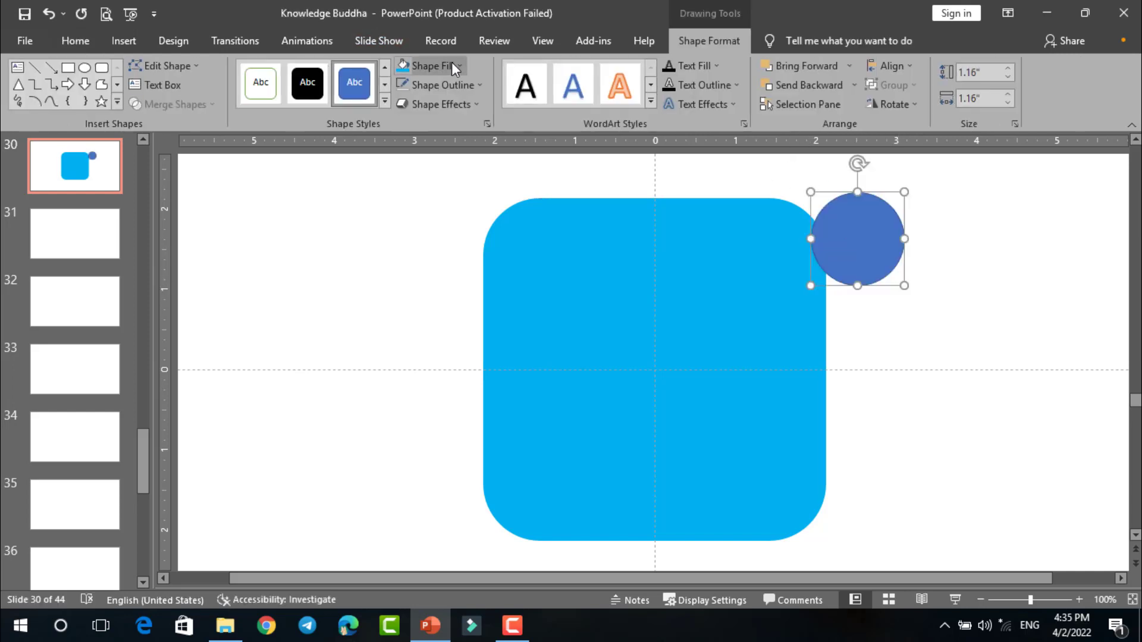
{"action": "left_click", "coordinate": [458, 66]}
{"action": "left_click", "coordinate": [407, 104]}
{"action": "left_click_drag", "start_coordinate": [886, 241], "coordinate": [610, 303]}
{"action": "left_click", "coordinate": [405, 85]}
- Fill a duplicate of the white circle black, shrink it to about 0.48 inches as a centred pupil, and select both circles
{"action": "left_click", "coordinate": [889, 290]}
{"action": "left_click", "coordinate": [461, 66]}
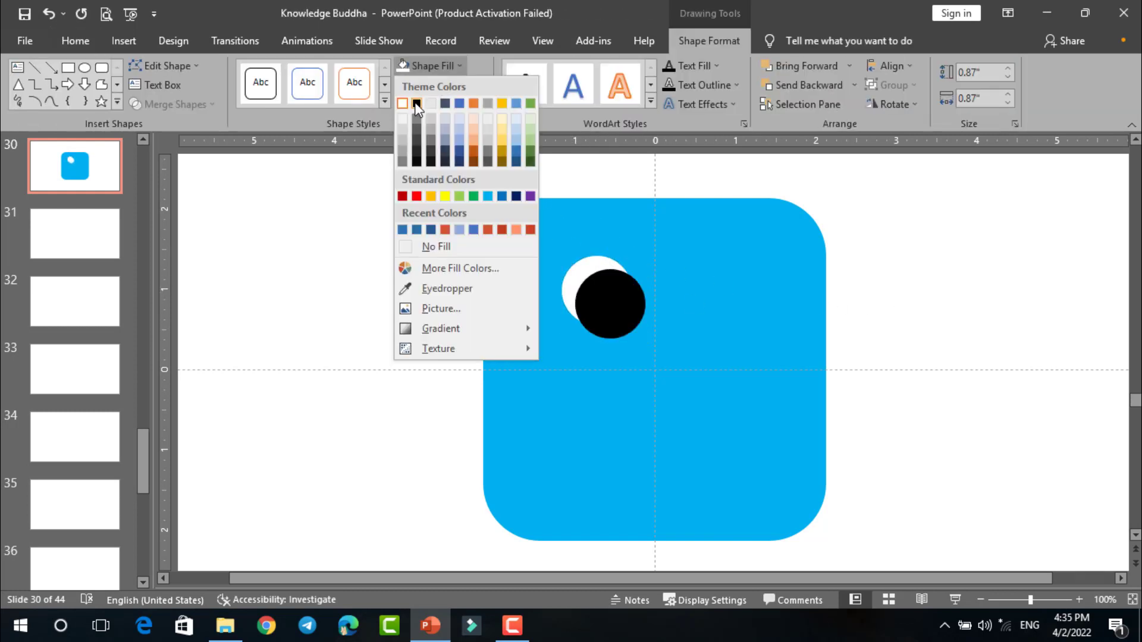
{"action": "left_click", "coordinate": [416, 97]}
{"action": "key", "text": "Escape"}
{"action": "left_click_drag", "start_coordinate": [618, 307], "coordinate": [616, 304]}
{"action": "left_click_drag", "start_coordinate": [599, 288], "coordinate": [597, 286]}
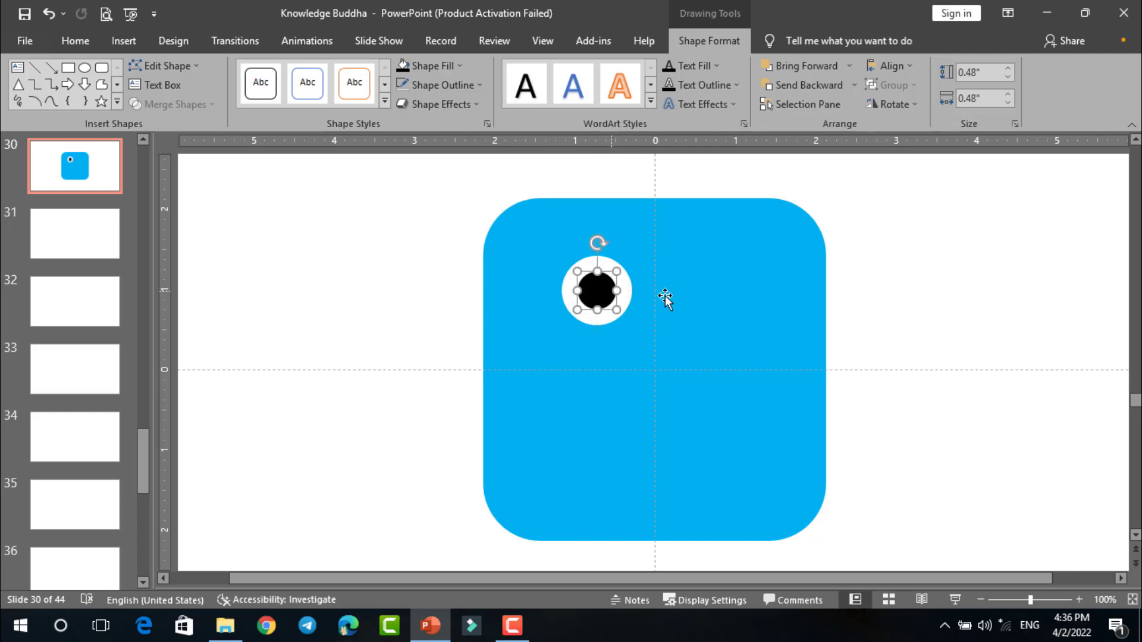
{"action": "key", "text": "Escape"}
{"action": "left_click", "coordinate": [591, 285]}
{"action": "left_click", "coordinate": [590, 266], "text": "shift"}
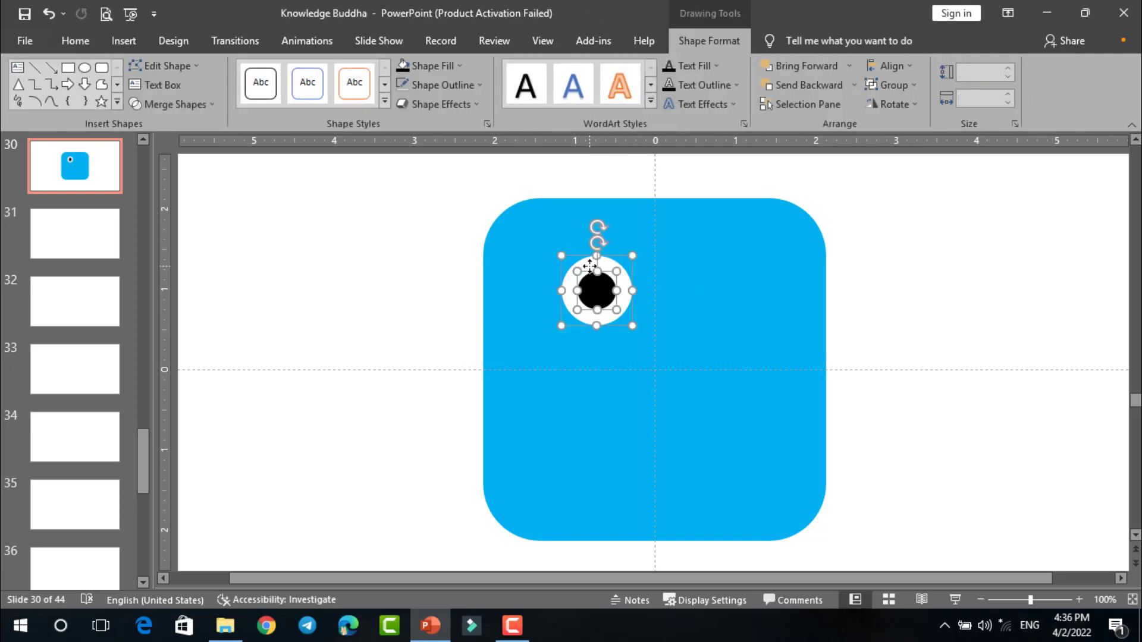
{"action": "key", "text": "Escape"}
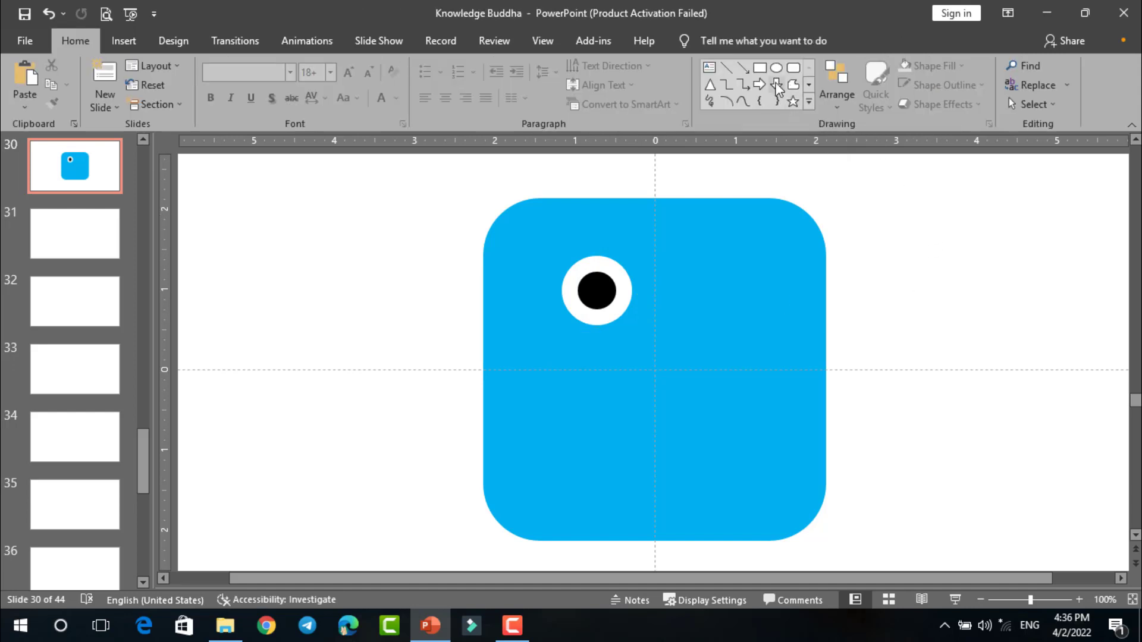
- Draw a closed two-pronged freeform shape about 0.77 by 0.93 inches and move it opposite the round eye as a wink
{"action": "left_click", "coordinate": [793, 85]}
{"action": "scroll", "coordinate": [770, 282], "scroll_direction": "up", "scroll_amount": 2}
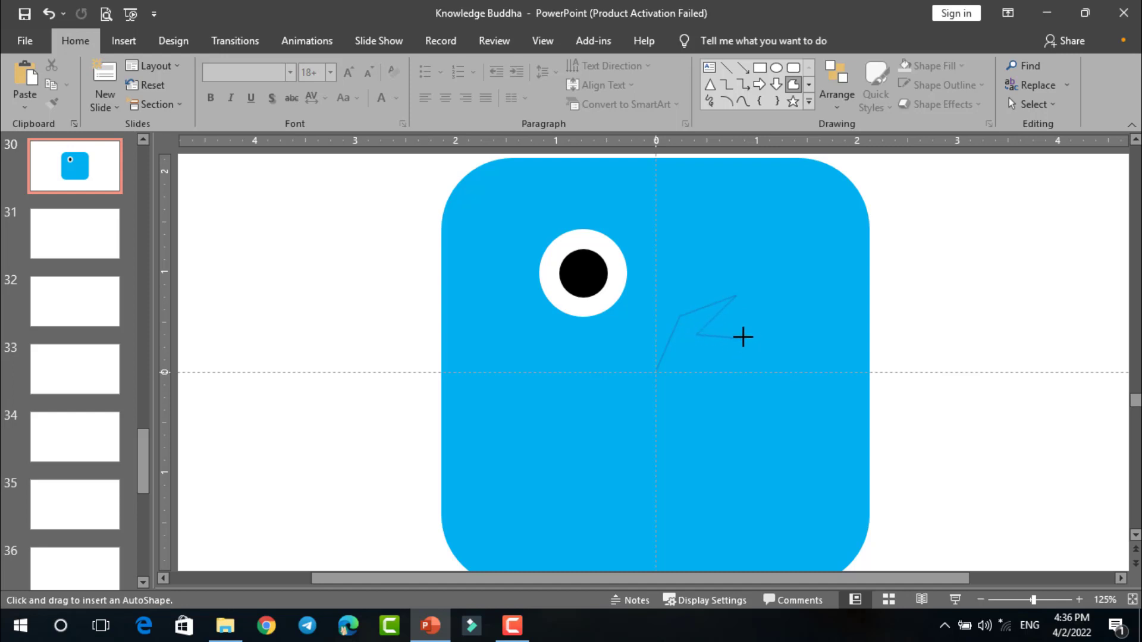
{"action": "left_click", "coordinate": [658, 370]}
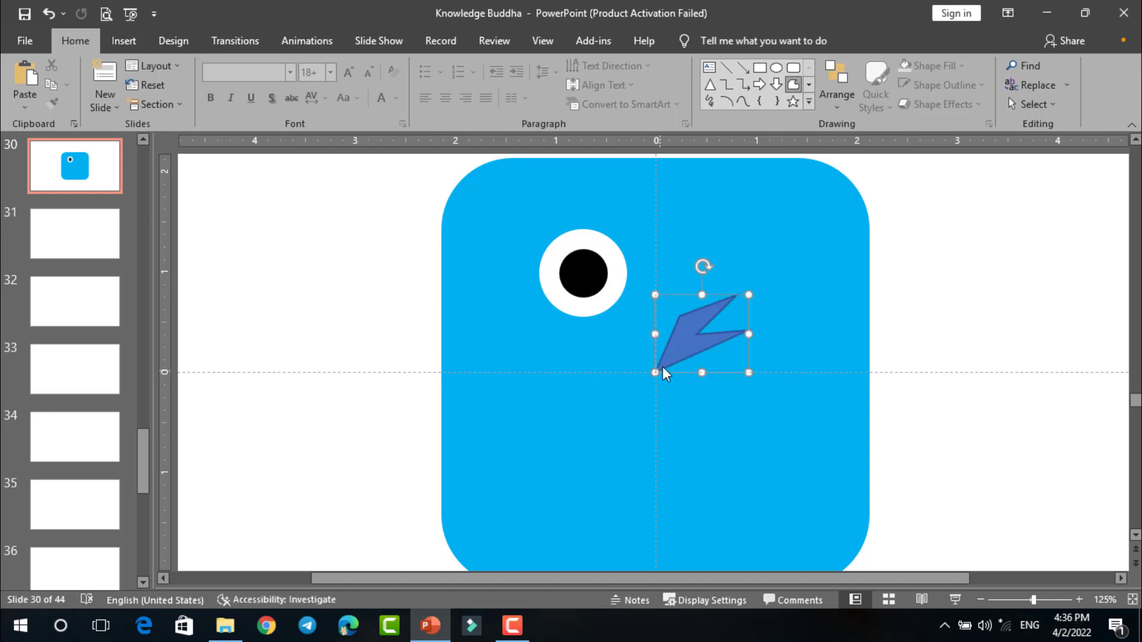
{"action": "left_click_drag", "start_coordinate": [683, 333], "coordinate": [729, 273]}
- Start editing the wink shape's points and bend its outer side and upper edge into a smooth curve
{"action": "scroll", "coordinate": [734, 282], "scroll_direction": "up", "scroll_amount": 5}
{"action": "right_click", "coordinate": [640, 357]}
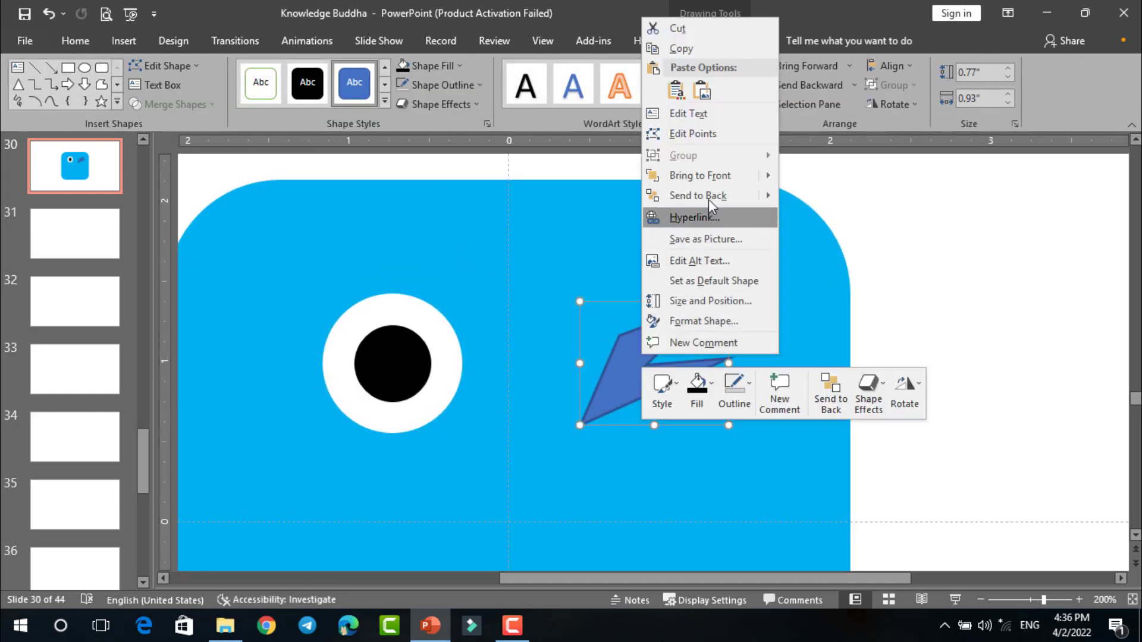
{"action": "left_click", "coordinate": [690, 135]}
{"action": "left_click_drag", "start_coordinate": [610, 356], "coordinate": [593, 365]}
{"action": "left_click", "coordinate": [579, 426]}
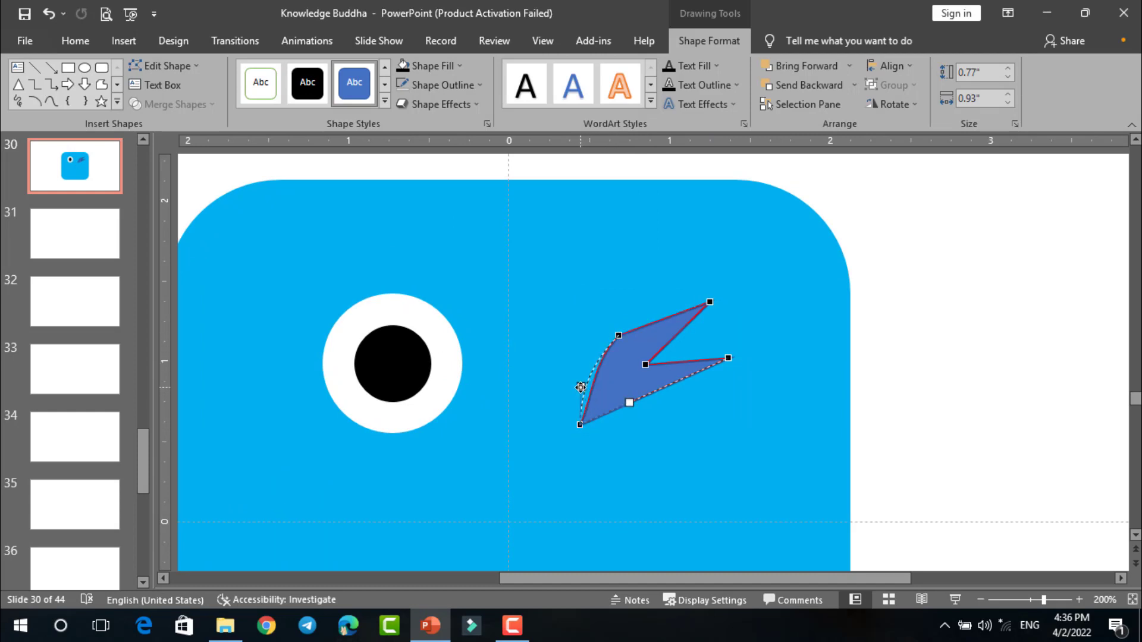
{"action": "left_click_drag", "start_coordinate": [582, 384], "coordinate": [589, 355]}
{"action": "left_click_drag", "start_coordinate": [648, 319], "coordinate": [650, 316]}
- Curve the inner edge of the wink's upper prong and pull its tip slightly inward
{"action": "left_click", "coordinate": [709, 302]}
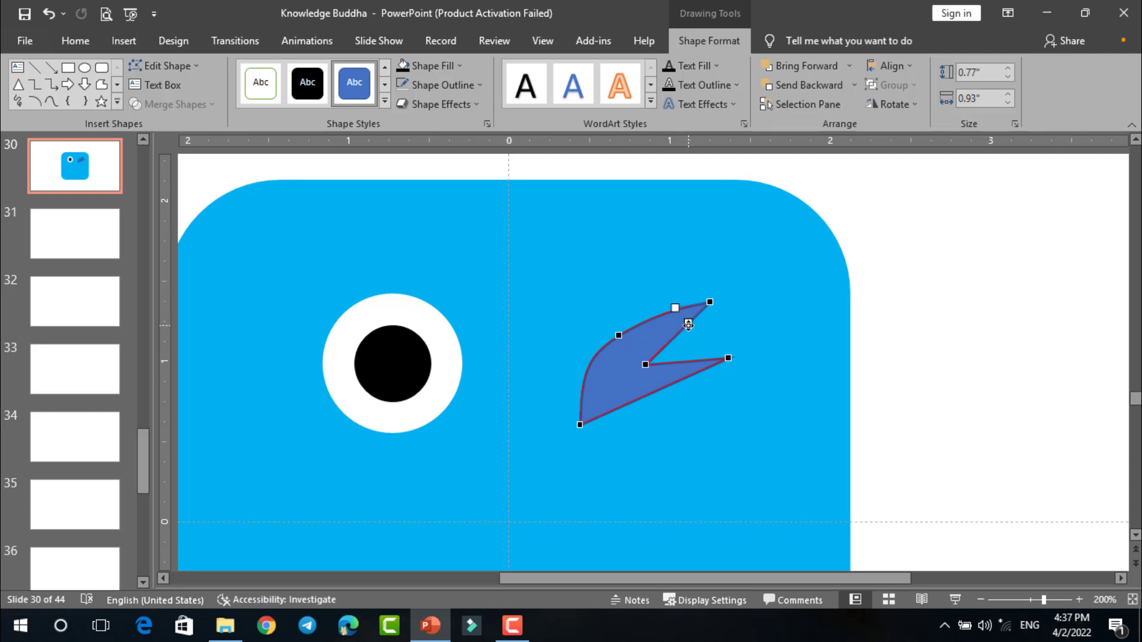
{"action": "left_click_drag", "start_coordinate": [678, 322], "coordinate": [656, 341]}
{"action": "left_click", "coordinate": [646, 363]}
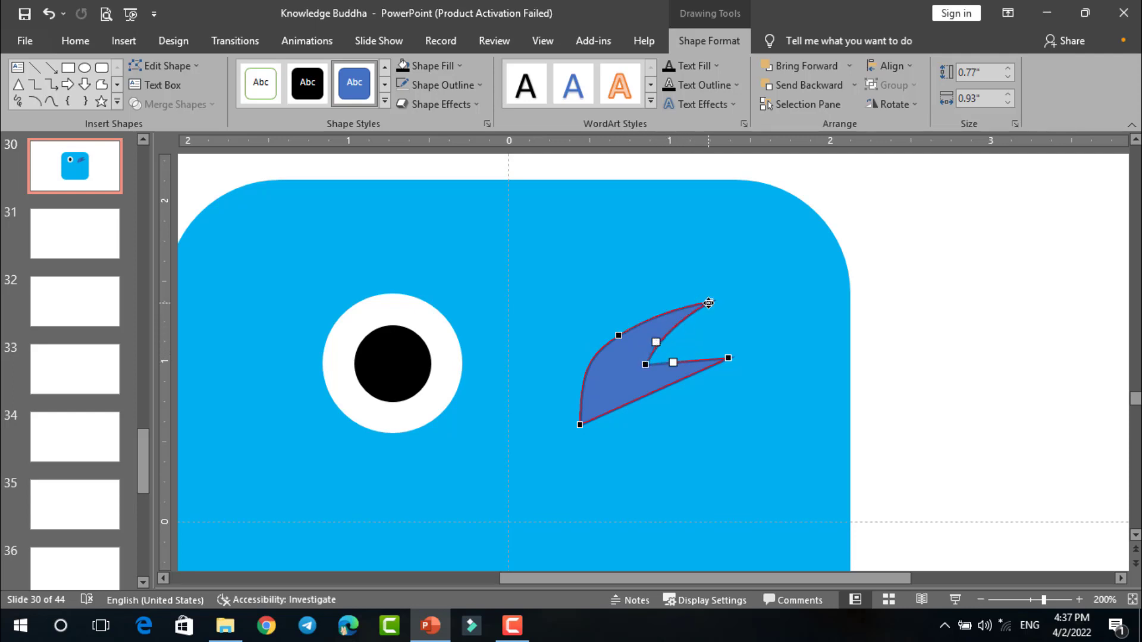
{"action": "left_click_drag", "start_coordinate": [708, 302], "coordinate": [697, 310]}
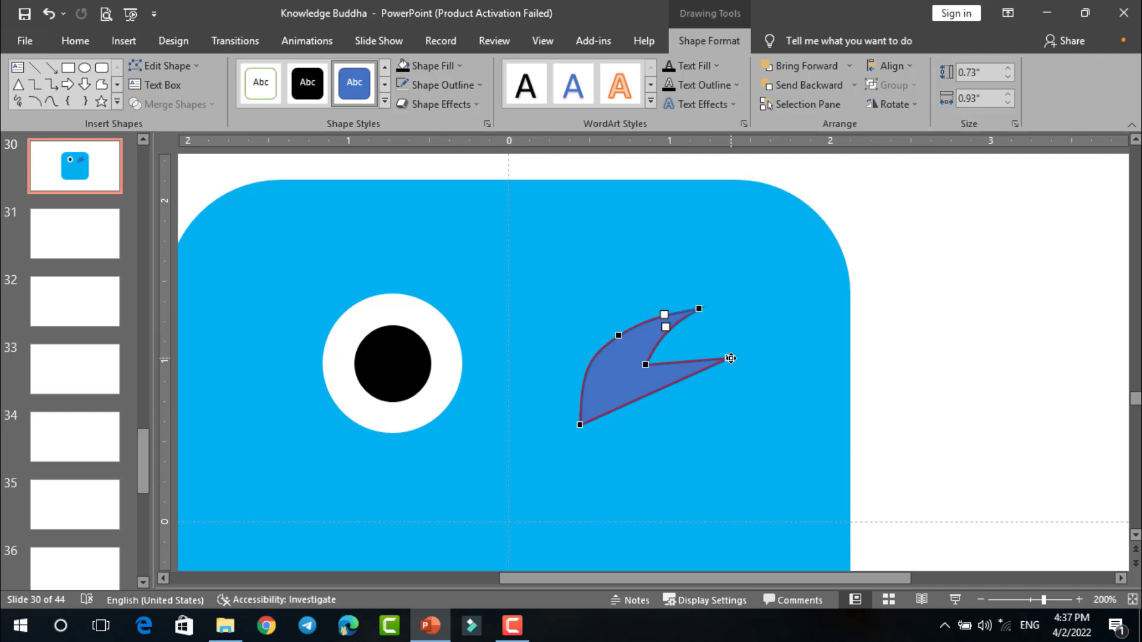
- Pull the tip of the wink's lower prong inward and curve both of the prong's edges
{"action": "left_click_drag", "start_coordinate": [730, 358], "coordinate": [645, 377]}
{"action": "left_click", "coordinate": [645, 365]}
{"action": "left_click", "coordinate": [717, 371]}
{"action": "left_click", "coordinate": [582, 425]}
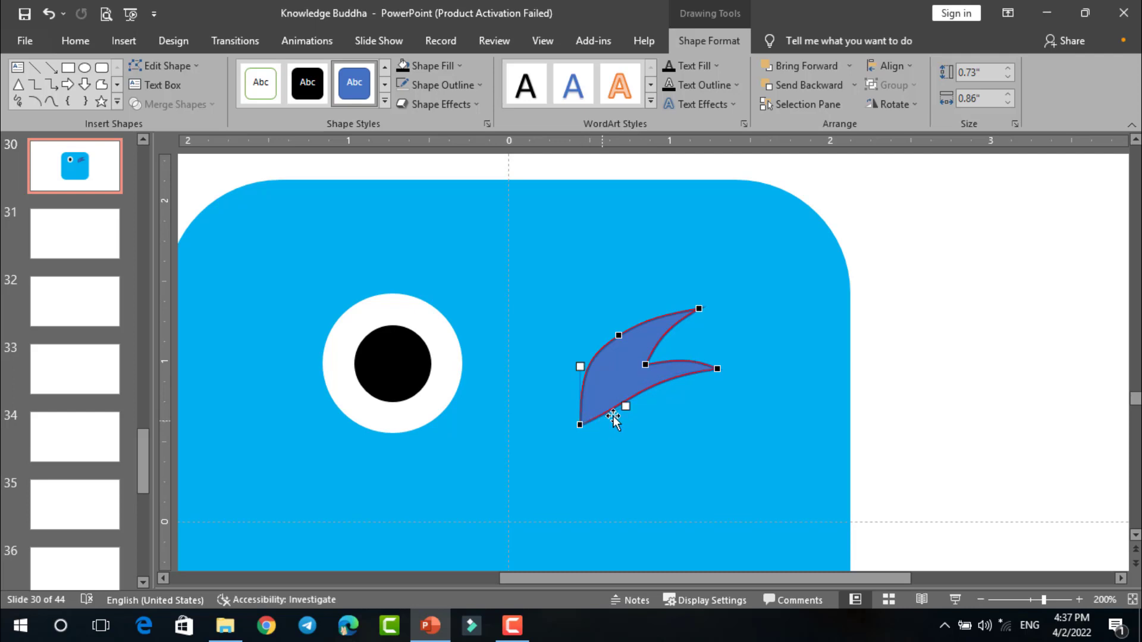
- Refine the wink's bottom curve, inner notch and lower tip, and finish editing its points
{"action": "left_click_drag", "start_coordinate": [614, 416], "coordinate": [640, 359]}
{"action": "left_click", "coordinate": [645, 364]}
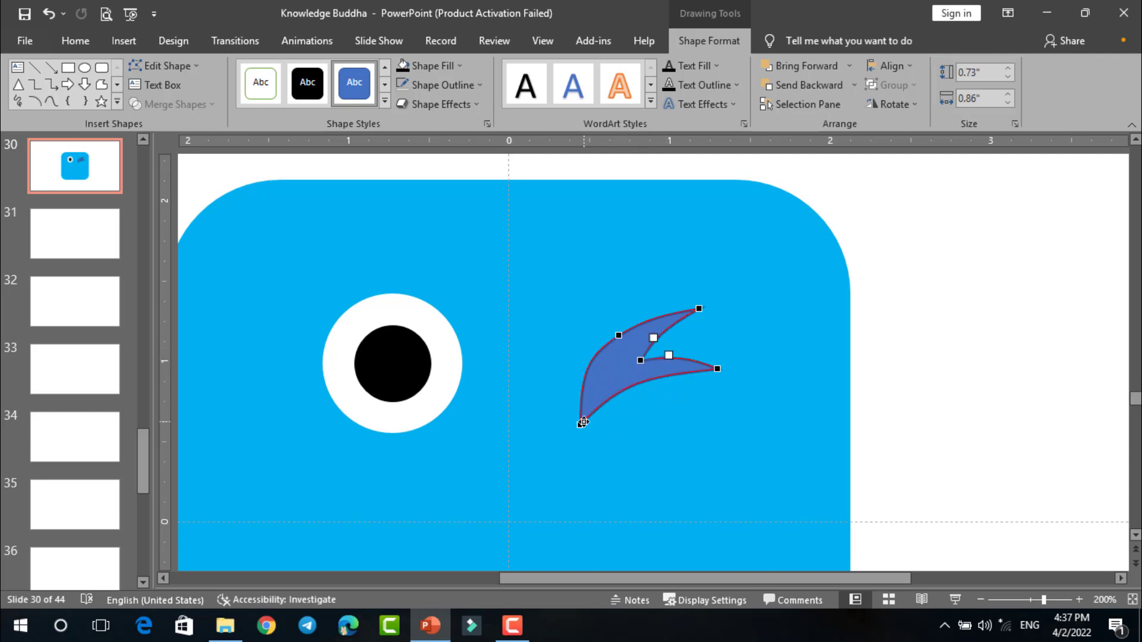
{"action": "left_click", "coordinate": [582, 422]}
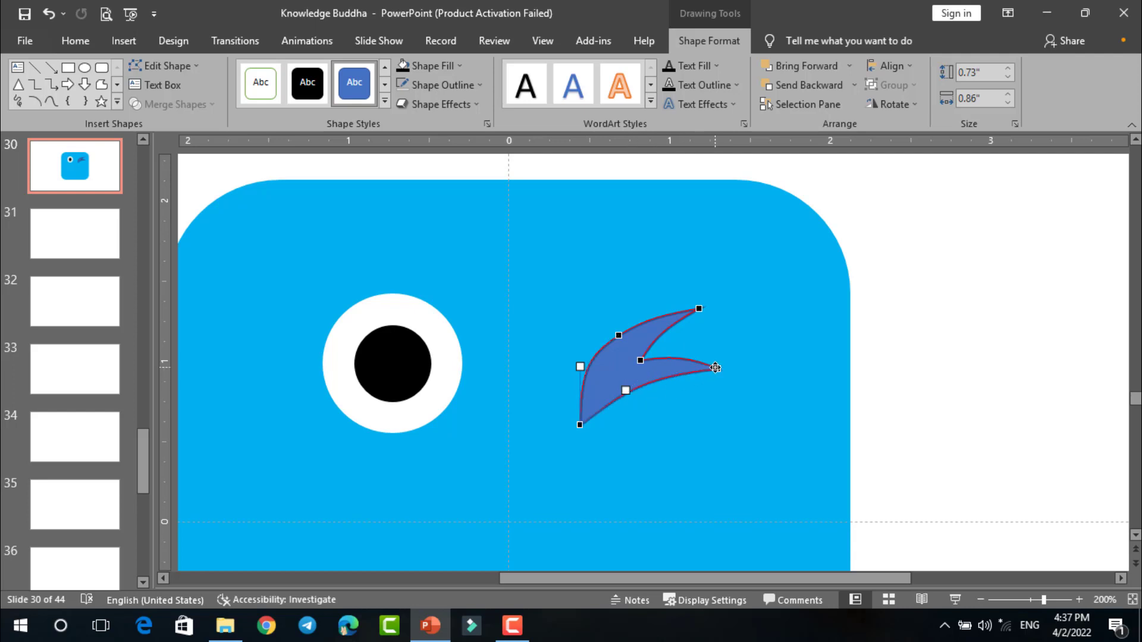
{"action": "left_click_drag", "start_coordinate": [716, 368], "coordinate": [694, 358]}
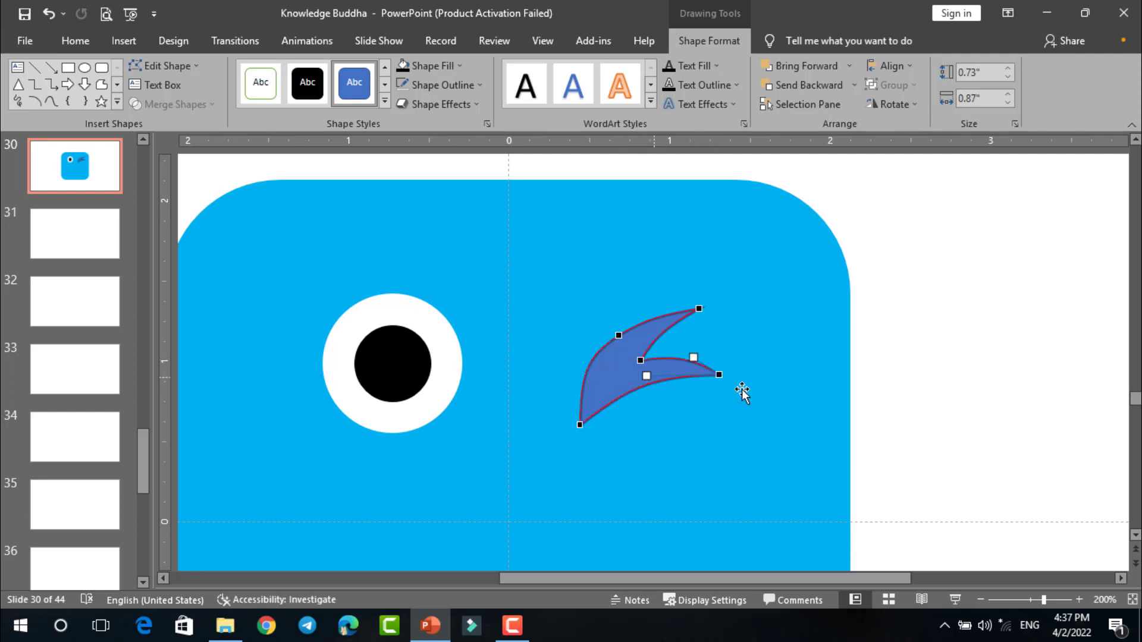
{"action": "left_click", "coordinate": [675, 387]}
{"action": "left_click", "coordinate": [637, 375]}
- Nudge the winking eye into place and fill it black with no outline
{"action": "scroll", "coordinate": [634, 373], "scroll_direction": "down", "scroll_amount": 3}
{"action": "scroll", "coordinate": [636, 373], "scroll_direction": "down", "scroll_amount": 5}
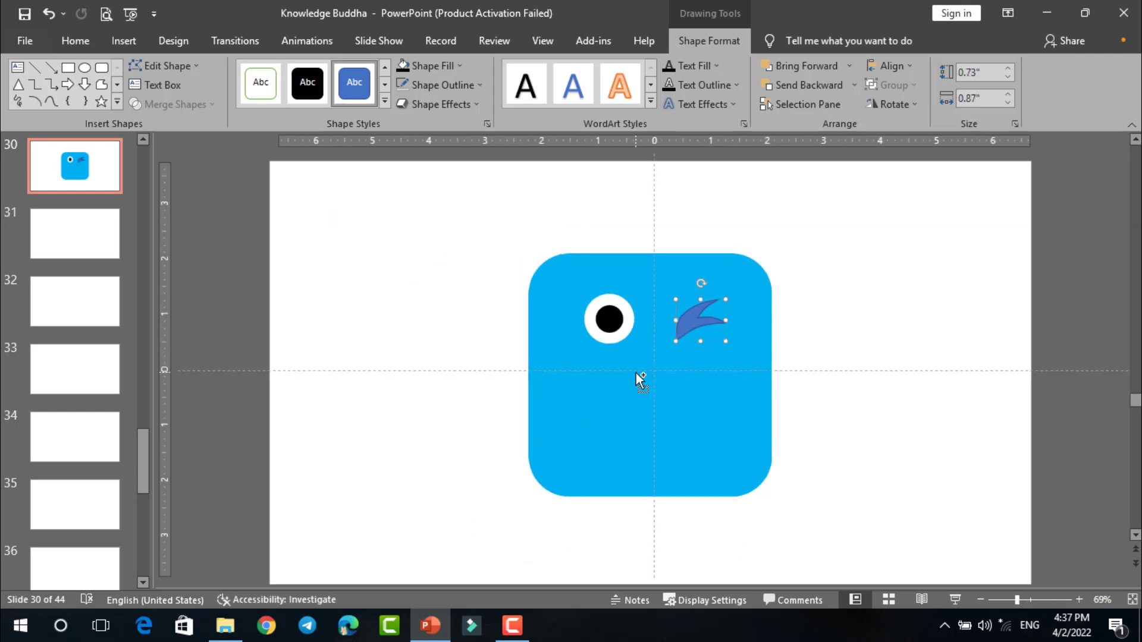
{"action": "scroll", "coordinate": [636, 373], "scroll_direction": "up", "scroll_amount": 5}
{"action": "left_click_drag", "start_coordinate": [640, 367], "coordinate": [613, 354]}
{"action": "left_click", "coordinate": [402, 67]}
{"action": "left_click", "coordinate": [402, 85]}
{"action": "left_click", "coordinate": [820, 282]}
{"action": "scroll", "coordinate": [619, 346], "scroll_direction": "down", "scroll_amount": 5}
{"action": "left_click", "coordinate": [881, 308]}
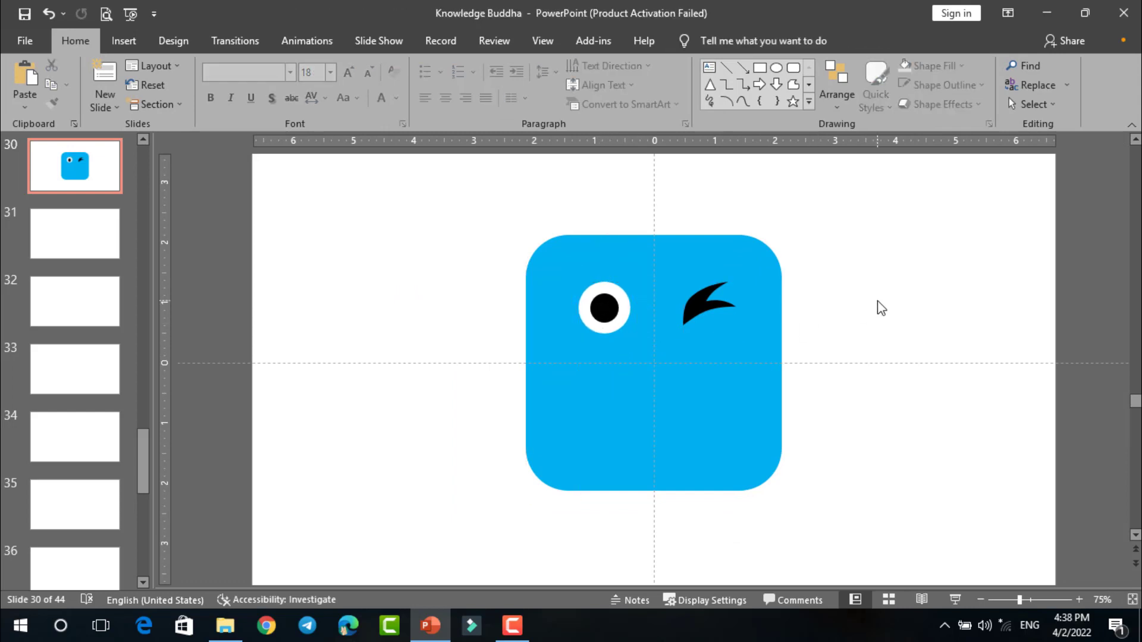
- Draw a circle, centre it horizontally on the face below the eyes, and resize it to about 1.52 inches
{"action": "left_click", "coordinate": [776, 67]}
{"action": "mouse_move", "coordinate": [813, 272]}
{"action": "left_mouse_down"}
{"action": "mouse_move", "coordinate": [915, 345]}
{"action": "mouse_move", "coordinate": [921, 380]}
{"action": "left_mouse_up"}
{"action": "left_click_drag", "start_coordinate": [894, 324], "coordinate": [681, 368]}
{"action": "scroll", "coordinate": [729, 433], "scroll_direction": "up", "scroll_amount": 5}
{"action": "left_click_drag", "start_coordinate": [727, 438], "coordinate": [694, 422]}
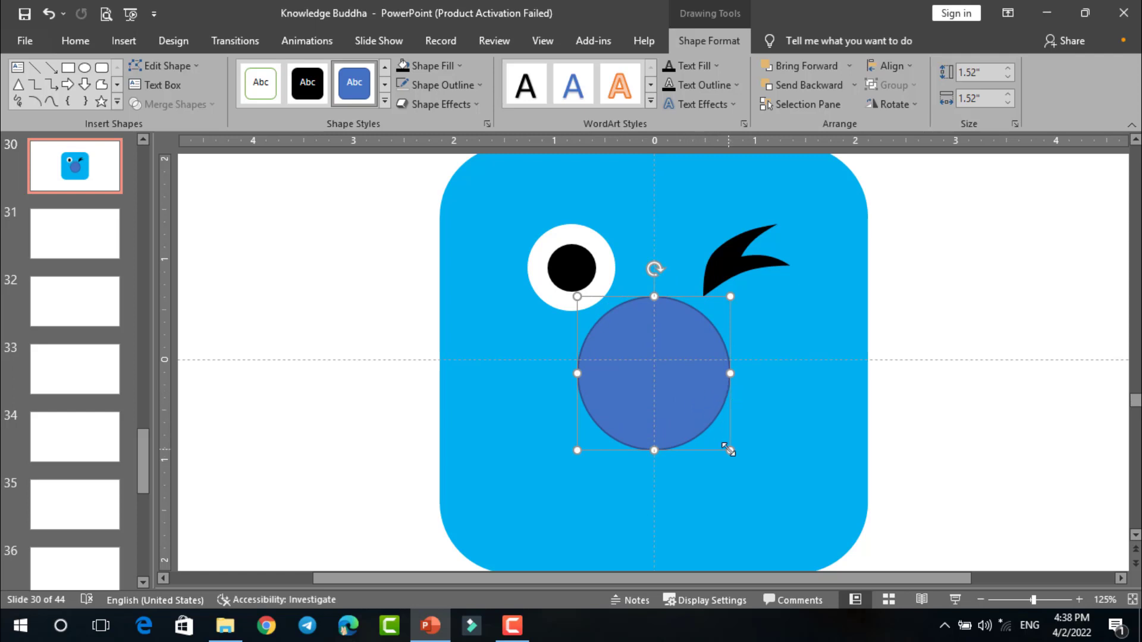
{"action": "left_click", "coordinate": [907, 430]}
- Duplicate the circle, move the copy over its upper part, and reshape it into a flatter ellipse about 2.15 inches wide
{"action": "left_click", "coordinate": [693, 350]}
{"action": "key", "text": "ctrl+d"}
{"action": "left_click_drag", "start_coordinate": [698, 380], "coordinate": [701, 347]}
{"action": "left_click", "coordinate": [702, 411]}
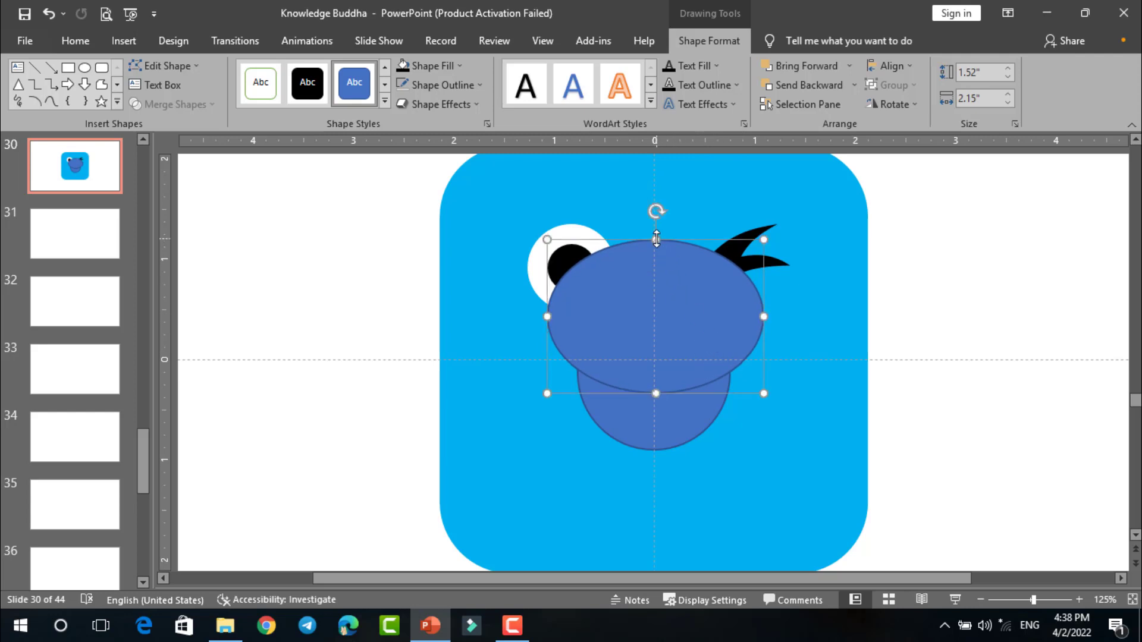
{"action": "left_click_drag", "start_coordinate": [657, 238], "coordinate": [655, 292]}
- Fragment the overlapping circle and ellipse and delete the upper pieces, keeping only the crescent as the mouth
{"action": "left_click", "coordinate": [673, 414]}
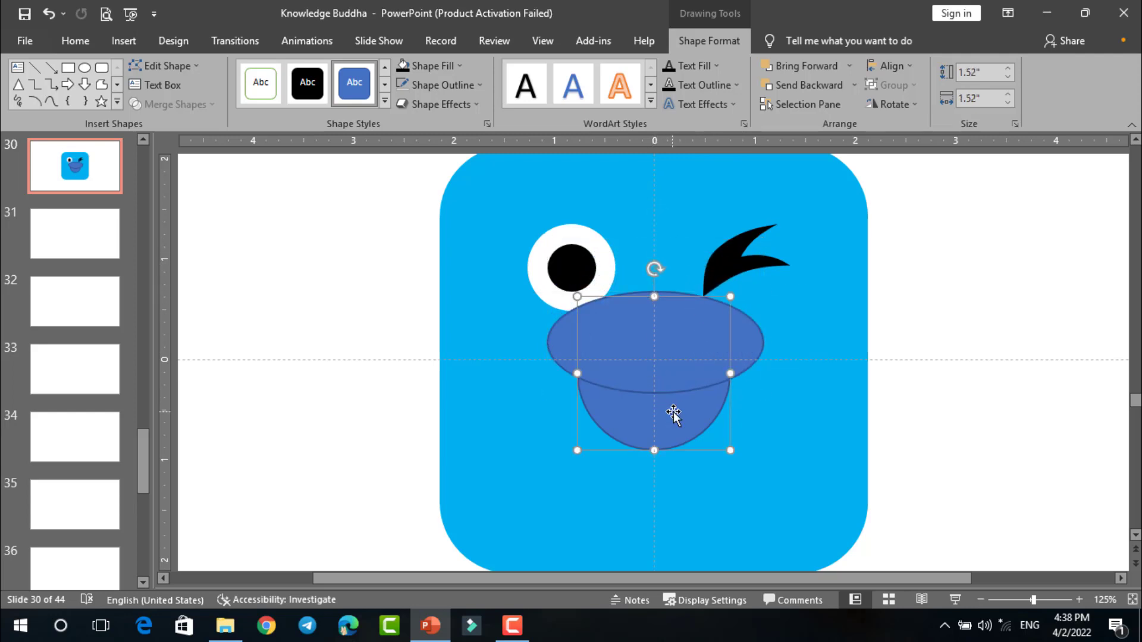
{"action": "left_click", "coordinate": [681, 368], "text": "shift"}
{"action": "left_click", "coordinate": [210, 106]}
{"action": "left_click", "coordinate": [186, 167]}
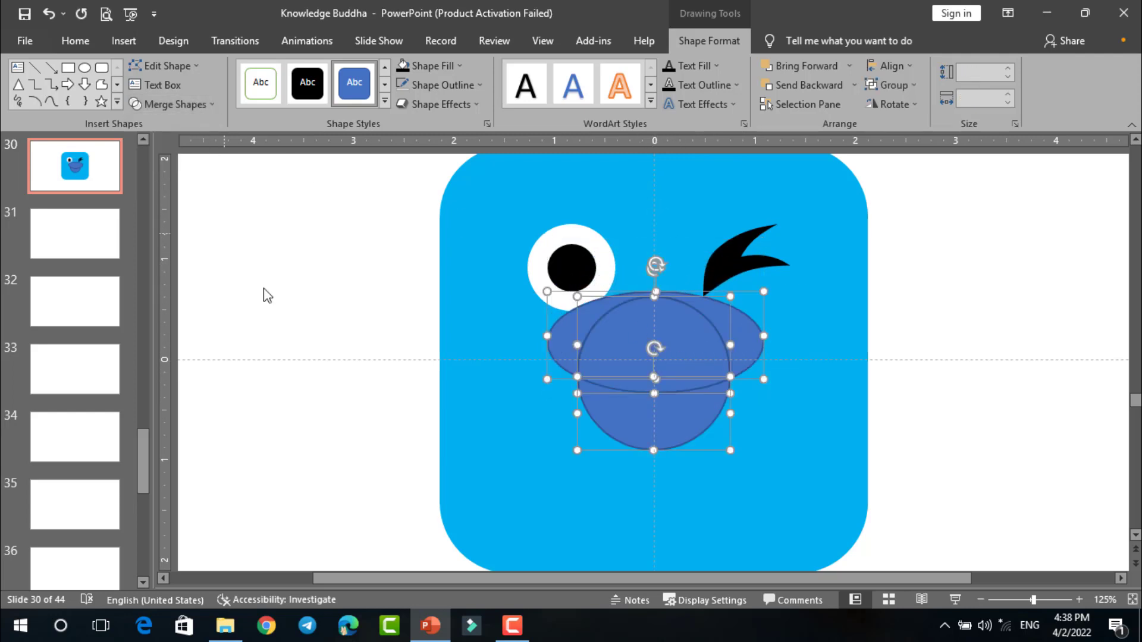
{"action": "left_click", "coordinate": [265, 290]}
{"action": "left_click", "coordinate": [581, 351]}
{"action": "key", "text": "Delete"}
{"action": "left_click", "coordinate": [612, 387]}
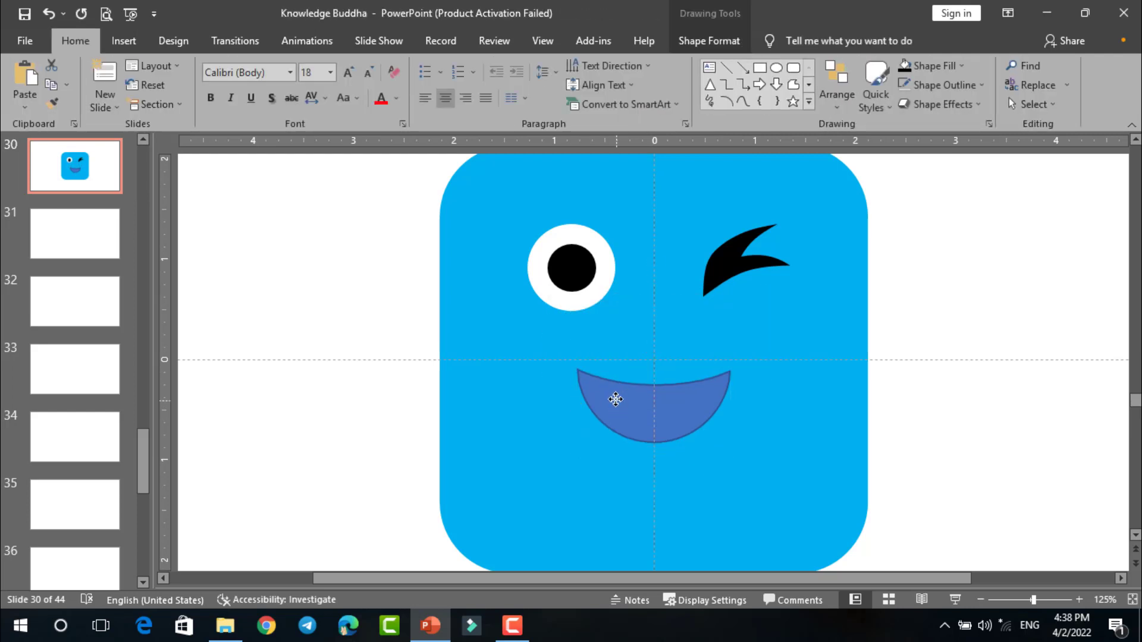
- Enlarge the crescent mouth to about 0.96 by 2 inches and centre it on the face
{"action": "left_click", "coordinate": [902, 387]}
{"action": "scroll", "coordinate": [880, 381], "scroll_direction": "down", "scroll_amount": 2}
{"action": "scroll", "coordinate": [767, 370], "scroll_direction": "up", "scroll_amount": 1}
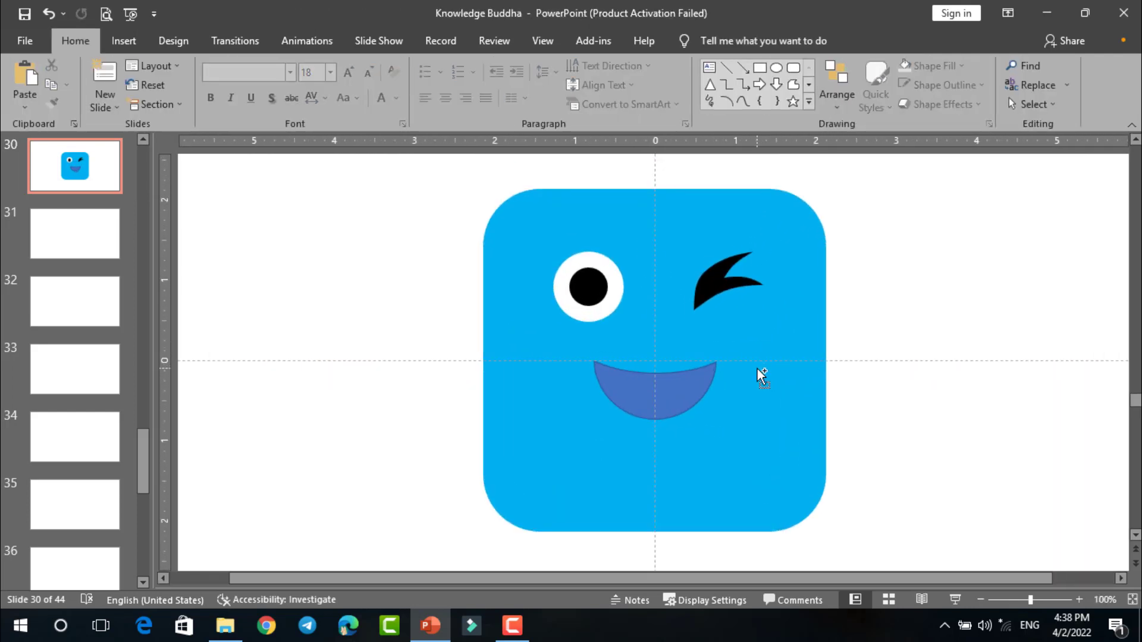
{"action": "scroll", "coordinate": [755, 370], "scroll_direction": "down", "scroll_amount": 1}
{"action": "scroll", "coordinate": [725, 380], "scroll_direction": "up", "scroll_amount": 3}
{"action": "scroll", "coordinate": [713, 380], "scroll_direction": "down", "scroll_amount": 2}
{"action": "scroll", "coordinate": [707, 376], "scroll_direction": "up", "scroll_amount": 2}
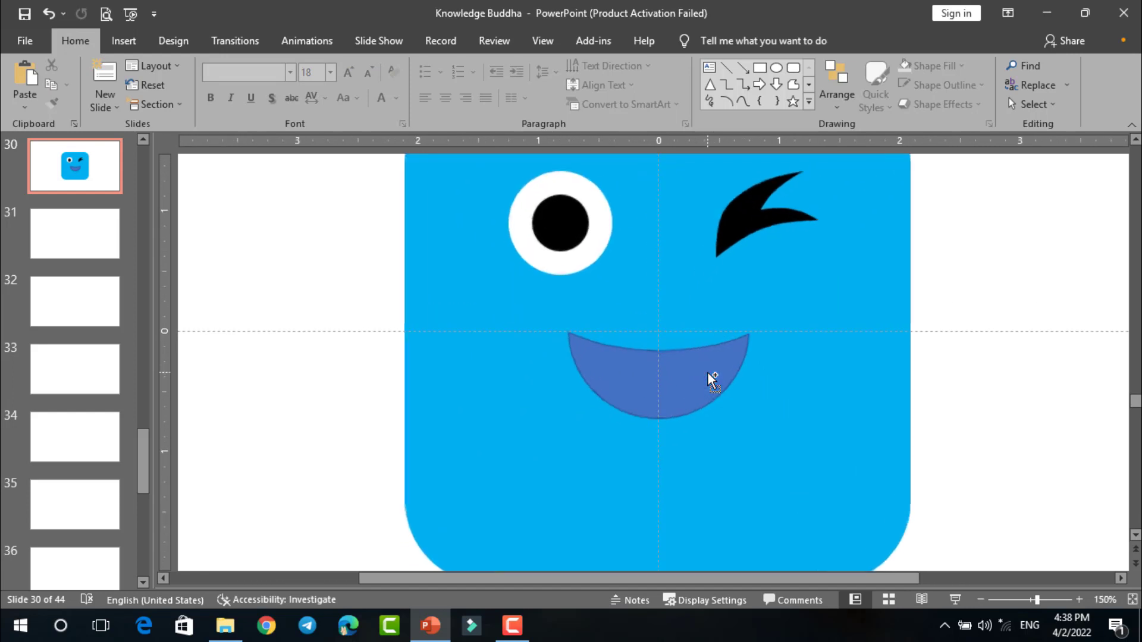
{"action": "left_click", "coordinate": [710, 377]}
{"action": "left_click_drag", "start_coordinate": [753, 423], "coordinate": [811, 451]}
{"action": "left_click_drag", "start_coordinate": [727, 392], "coordinate": [711, 397]}
{"action": "left_click_drag", "start_coordinate": [590, 233], "coordinate": [585, 233]}
{"action": "left_click", "coordinate": [734, 216]}
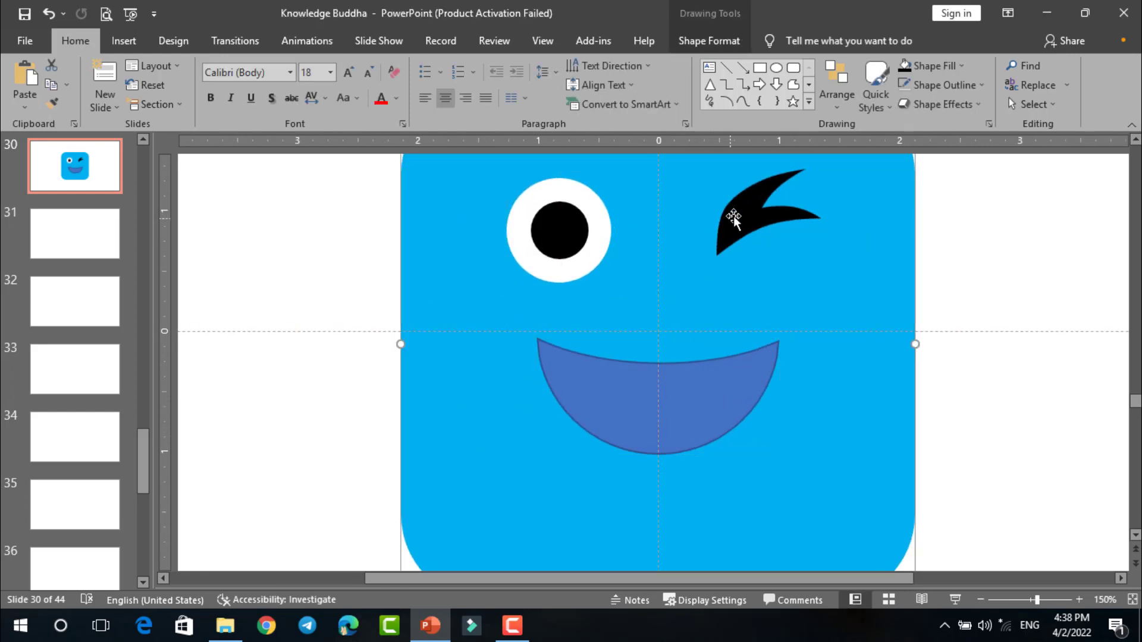
{"action": "scroll", "coordinate": [733, 215], "scroll_direction": "down", "scroll_amount": 3}
{"action": "key", "text": "ctrl+z"}
- Nudge the winking eye, the open eye and the mouth to balance their positions on the face
{"action": "left_click_drag", "start_coordinate": [708, 301], "coordinate": [707, 302]}
{"action": "left_click_drag", "start_coordinate": [629, 305], "coordinate": [624, 305]}
{"action": "left_click_drag", "start_coordinate": [667, 404], "coordinate": [666, 400]}
- Shrink the light blue rounded square slightly around the facial features, keeping its proportions
{"action": "left_click", "coordinate": [659, 459]}
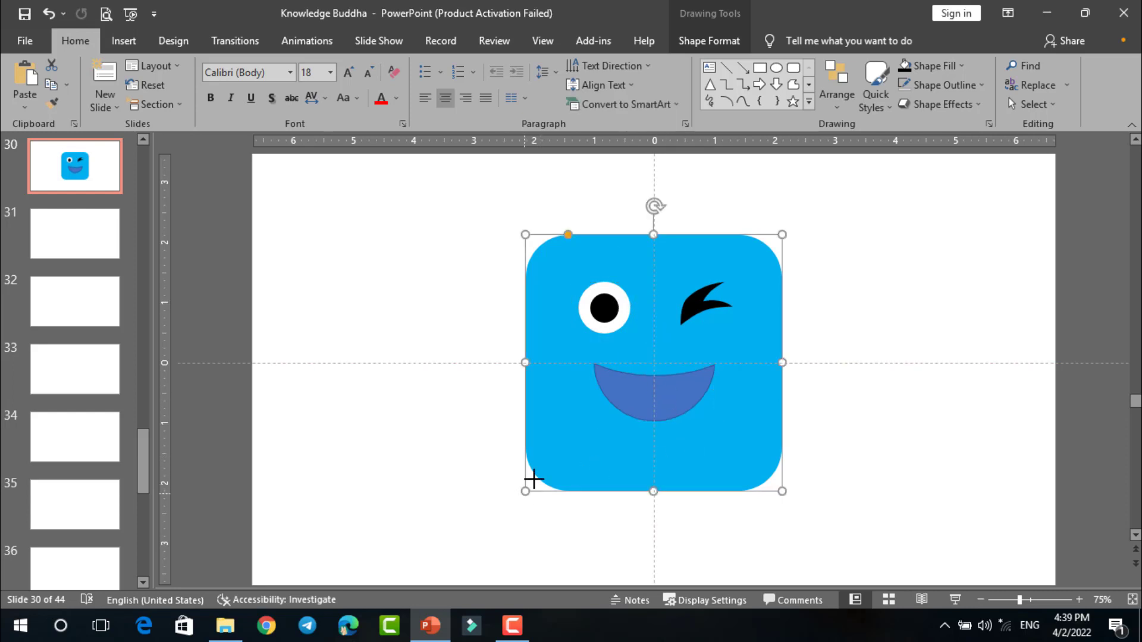
{"action": "left_click_drag", "start_coordinate": [533, 478], "coordinate": [575, 429]}
{"action": "left_click", "coordinate": [851, 362]}
- Remove the mouth's outline and fill the mouth black
{"action": "scroll", "coordinate": [818, 333], "scroll_direction": "up", "scroll_amount": 5}
{"action": "left_click", "coordinate": [654, 404]}
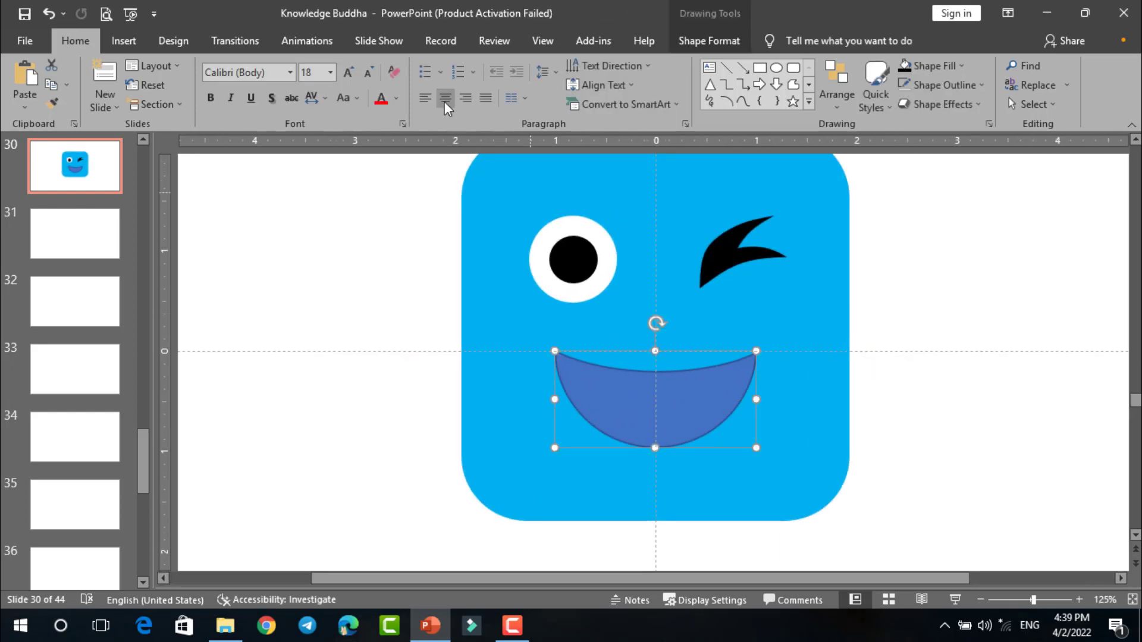
{"action": "left_click", "coordinate": [692, 43]}
{"action": "left_click", "coordinate": [400, 85]}
{"action": "left_click", "coordinate": [384, 202]}
{"action": "left_click", "coordinate": [630, 390]}
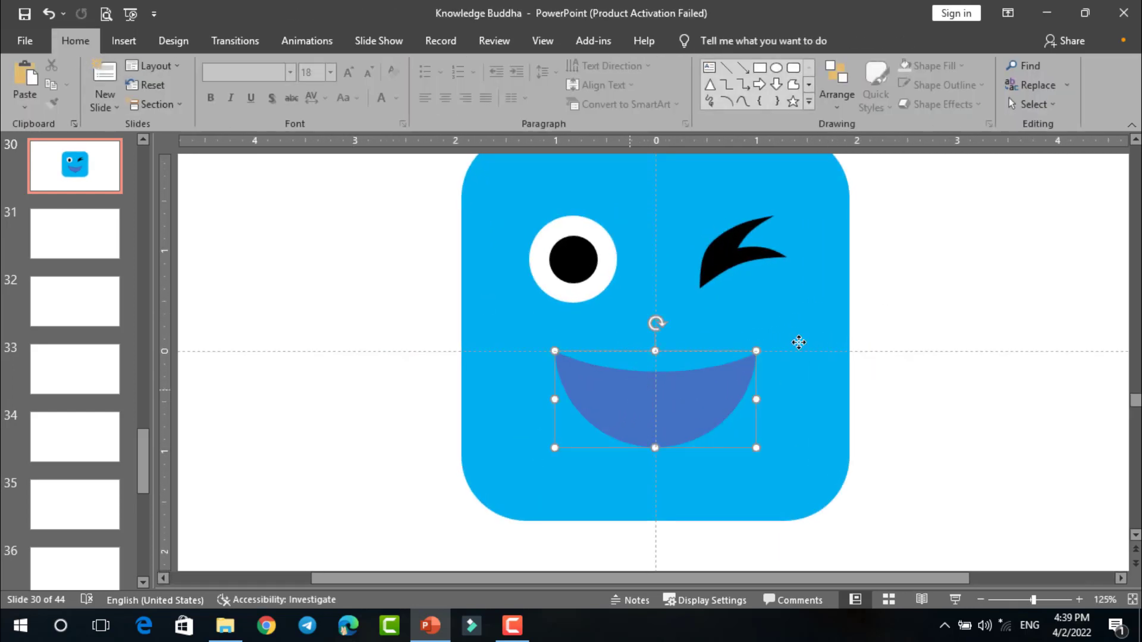
{"action": "scroll", "coordinate": [798, 320], "scroll_direction": "up", "scroll_amount": 3}
{"action": "left_click", "coordinate": [461, 65]}
{"action": "left_click", "coordinate": [419, 102]}
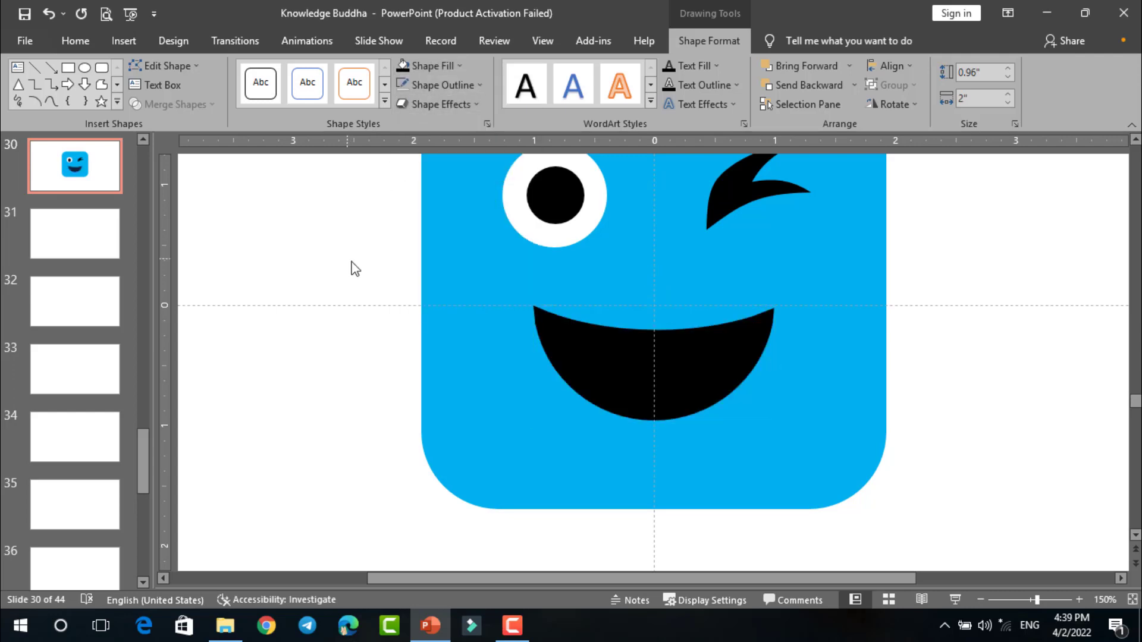
{"action": "left_click", "coordinate": [355, 269]}
- Draw a fully rounded vertical bar about 1.71 by 0.64 inches centred across the mouth, filled red with no outline
{"action": "left_click", "coordinate": [793, 70]}
{"action": "mouse_move", "coordinate": [955, 214]}
{"action": "left_mouse_down"}
{"action": "mouse_move", "coordinate": [1040, 420]}
{"action": "mouse_move", "coordinate": [1035, 322]}
{"action": "left_mouse_up"}
{"action": "mouse_move", "coordinate": [1014, 287]}
{"action": "left_mouse_down"}
{"action": "mouse_move", "coordinate": [725, 298]}
{"action": "mouse_move", "coordinate": [676, 308]}
{"action": "mouse_move", "coordinate": [684, 351]}
{"action": "left_mouse_up"}
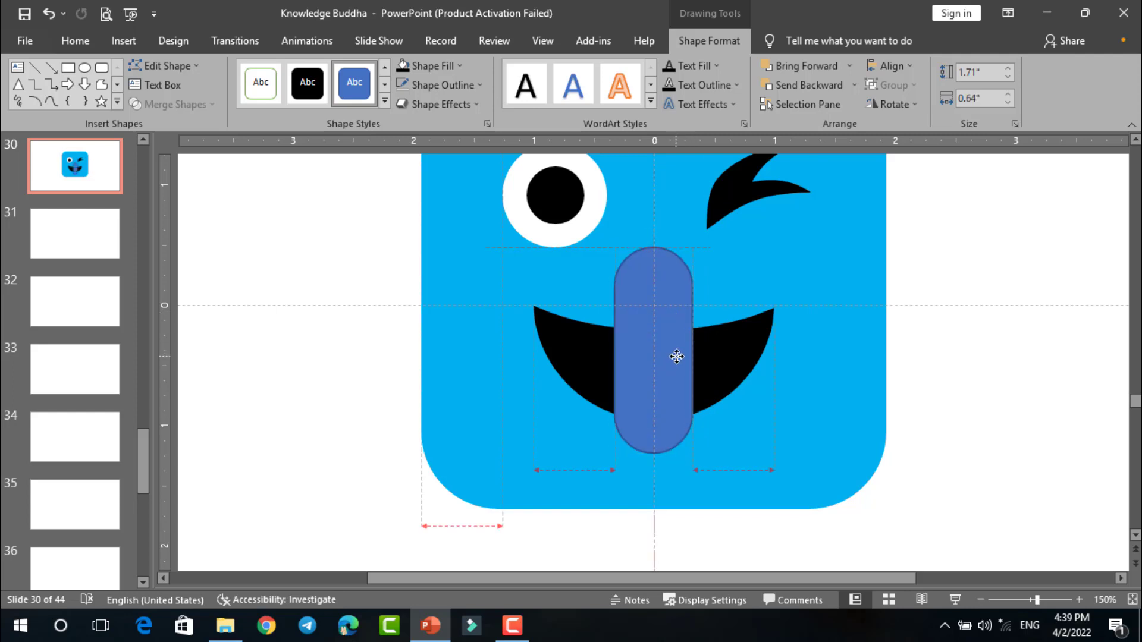
{"action": "left_click", "coordinate": [440, 66]}
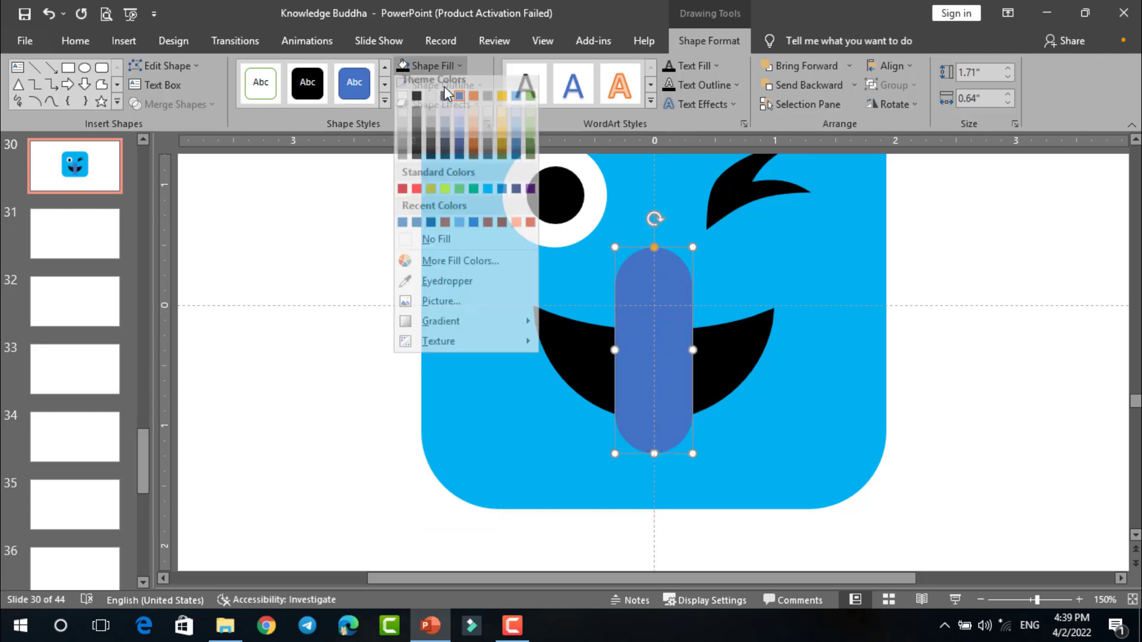
{"action": "left_click", "coordinate": [416, 189]}
{"action": "left_click", "coordinate": [991, 357]}
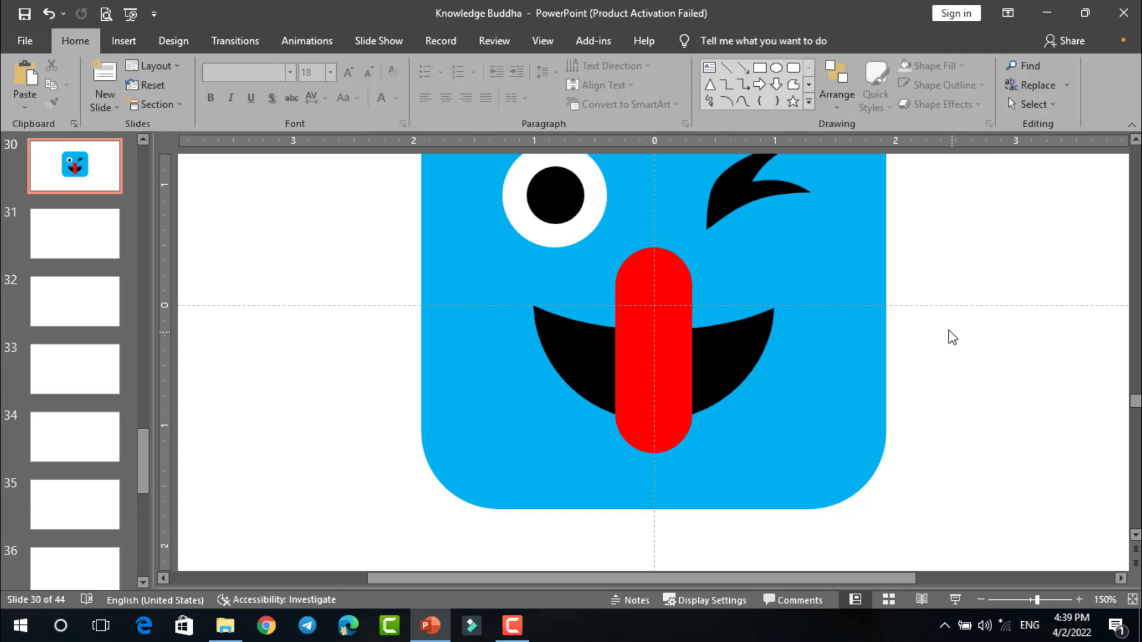
- Draw a wide rectangle about 1.07 by 4.6 inches that covers the upper part of the red bar
{"action": "scroll", "coordinate": [860, 319], "scroll_direction": "up", "scroll_amount": 5}
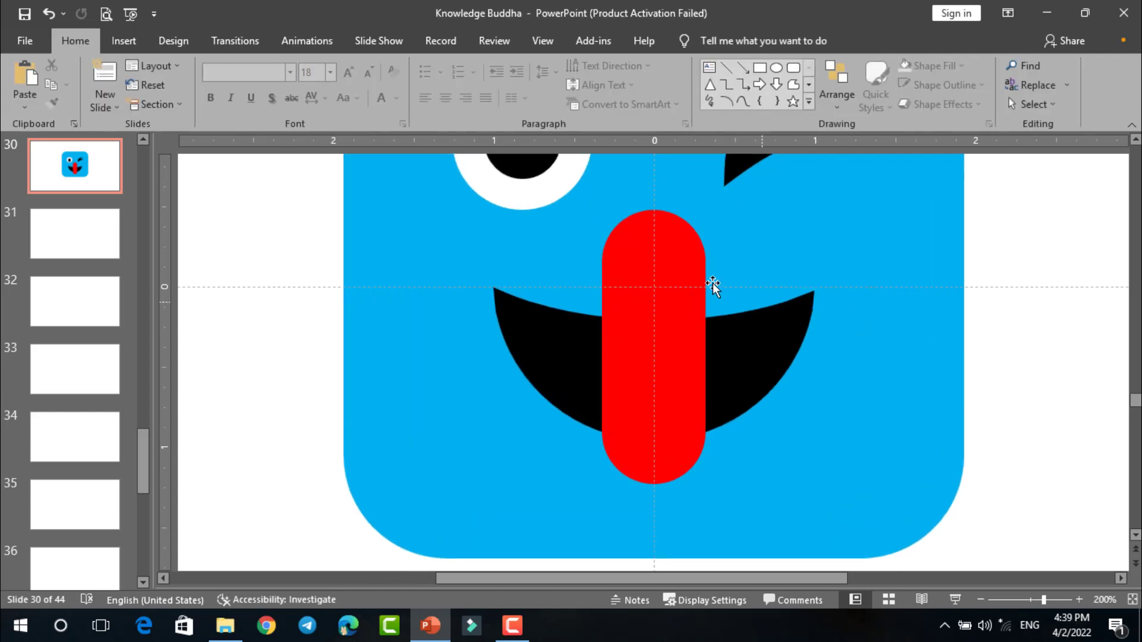
{"action": "left_click", "coordinate": [683, 273]}
{"action": "left_click", "coordinate": [760, 67]}
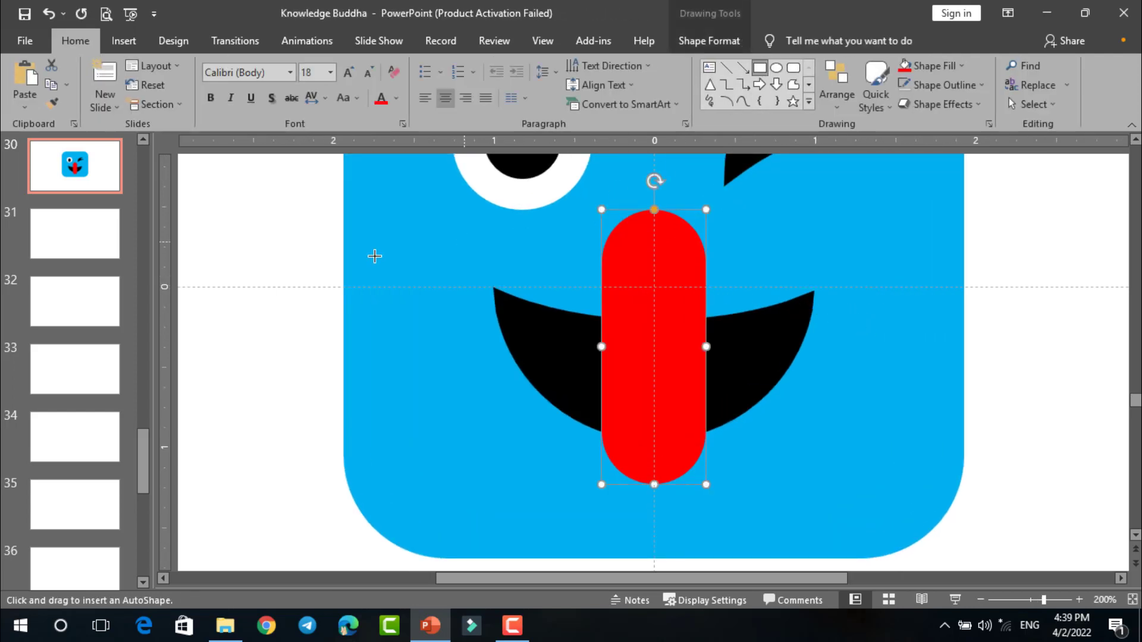
{"action": "left_click_drag", "start_coordinate": [286, 203], "coordinate": [1026, 370]}
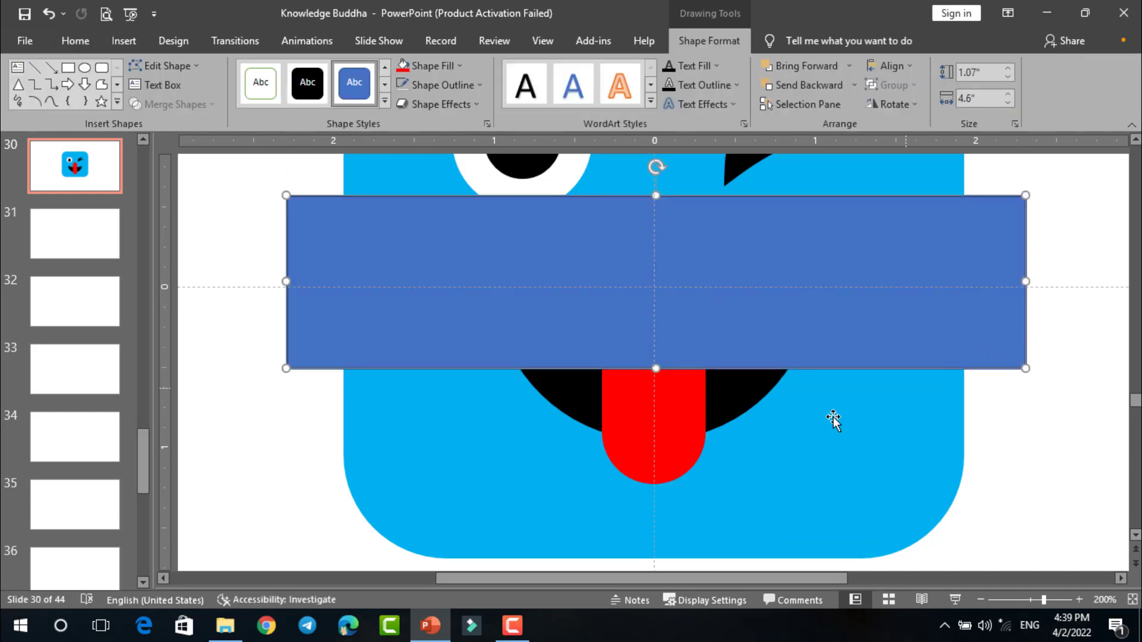
- Fragment the rectangle and the red bar, then delete the upper pieces so only the bar's rounded lower end is kept as a tongue
{"action": "left_click", "coordinate": [660, 414], "text": "shift"}
{"action": "left_click", "coordinate": [216, 104]}
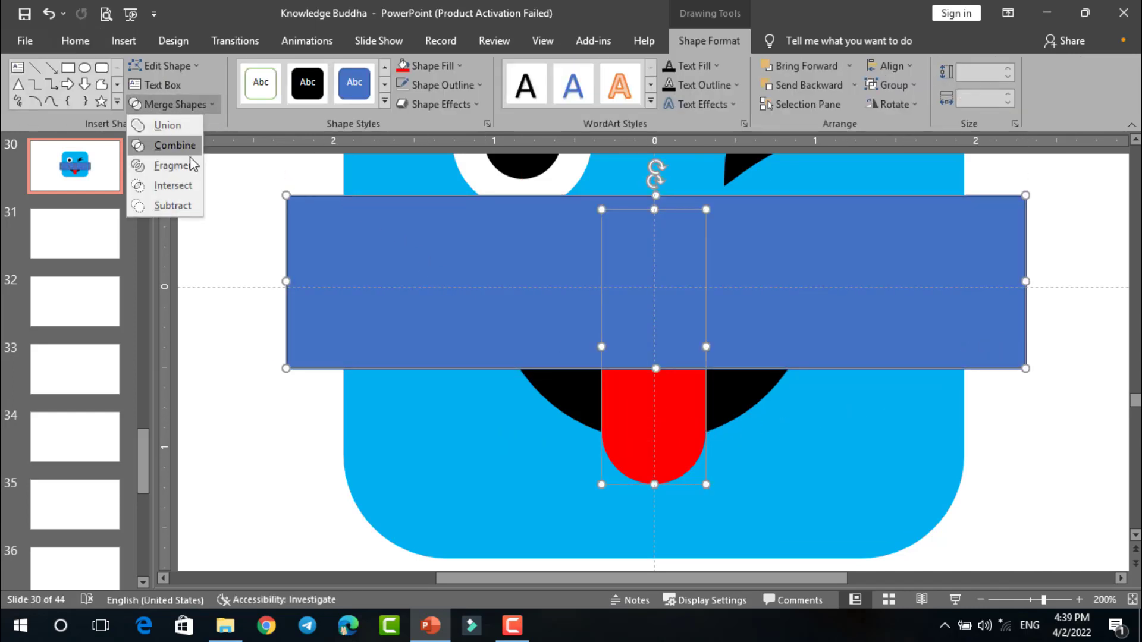
{"action": "left_click", "coordinate": [190, 162]}
{"action": "left_click", "coordinate": [209, 280]}
{"action": "left_click", "coordinate": [311, 330]}
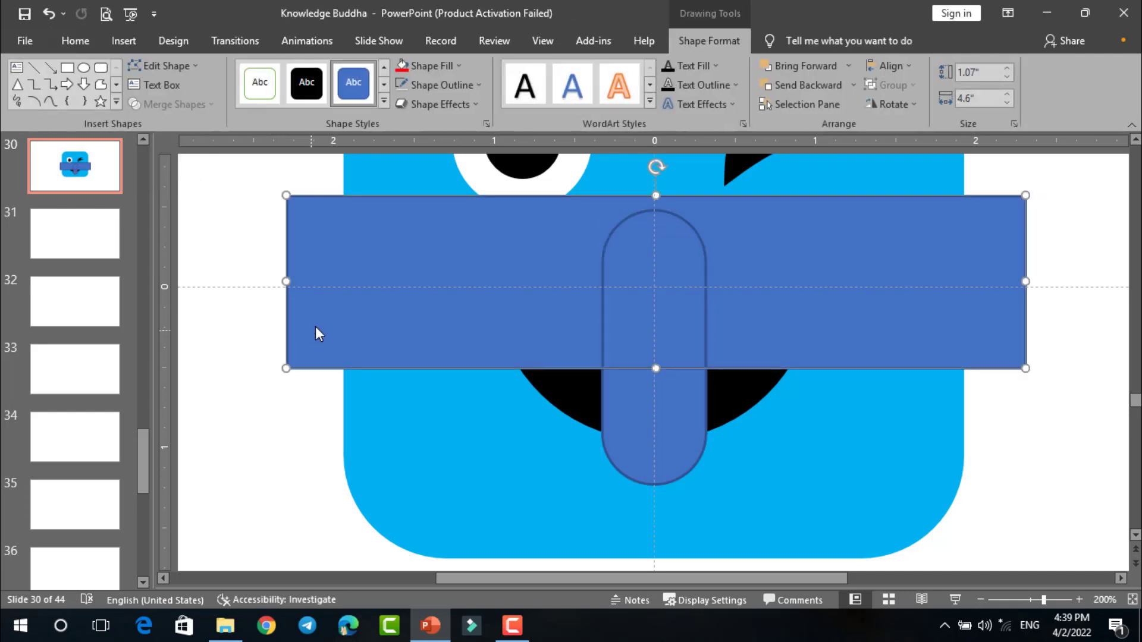
{"action": "key", "text": "Delete"}
{"action": "left_click", "coordinate": [622, 327]}
{"action": "key", "text": "Delete"}
{"action": "left_click", "coordinate": [641, 391]}
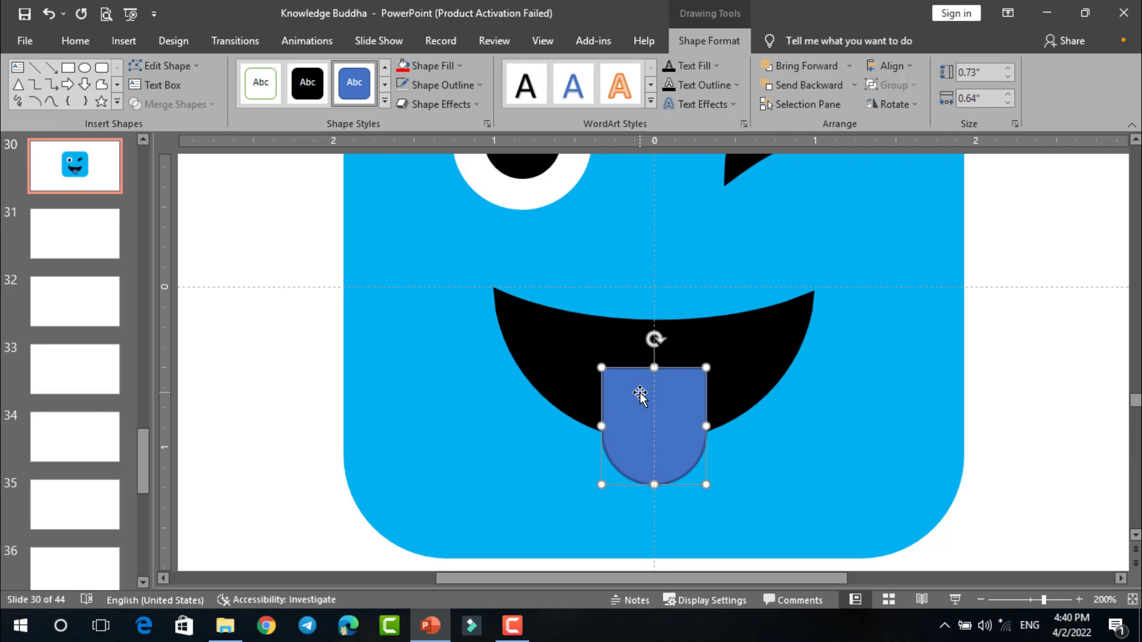
- Move the tongue up slightly, remove its outline and fill it red
{"action": "left_click", "coordinate": [996, 429]}
{"action": "left_click_drag", "start_coordinate": [671, 417], "coordinate": [671, 410]}
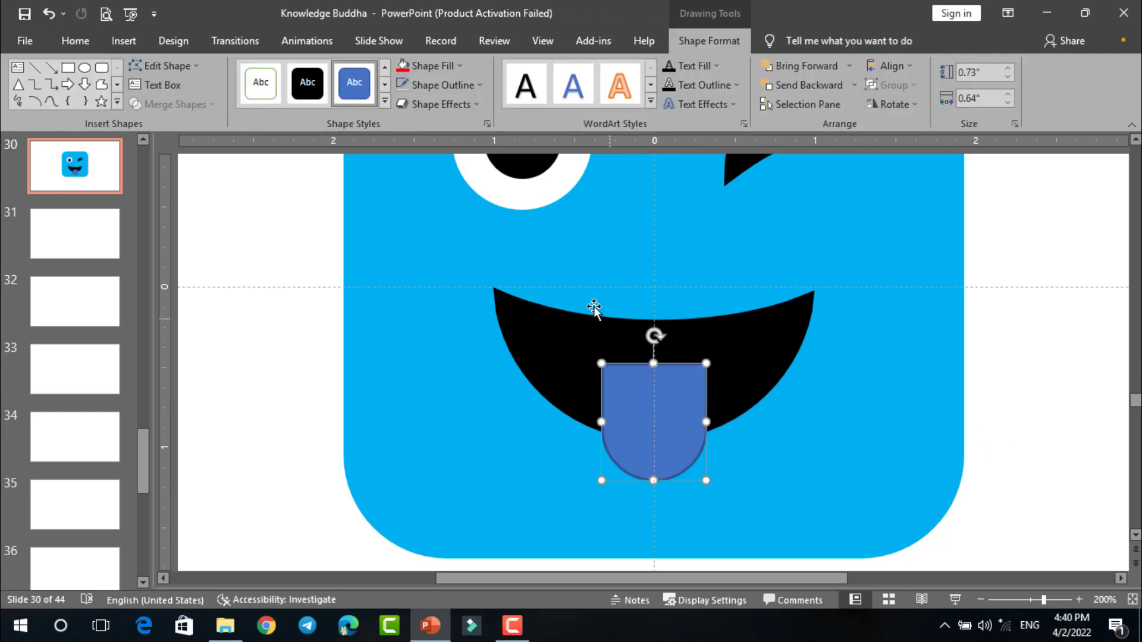
{"action": "key", "text": "ctrl+z"}
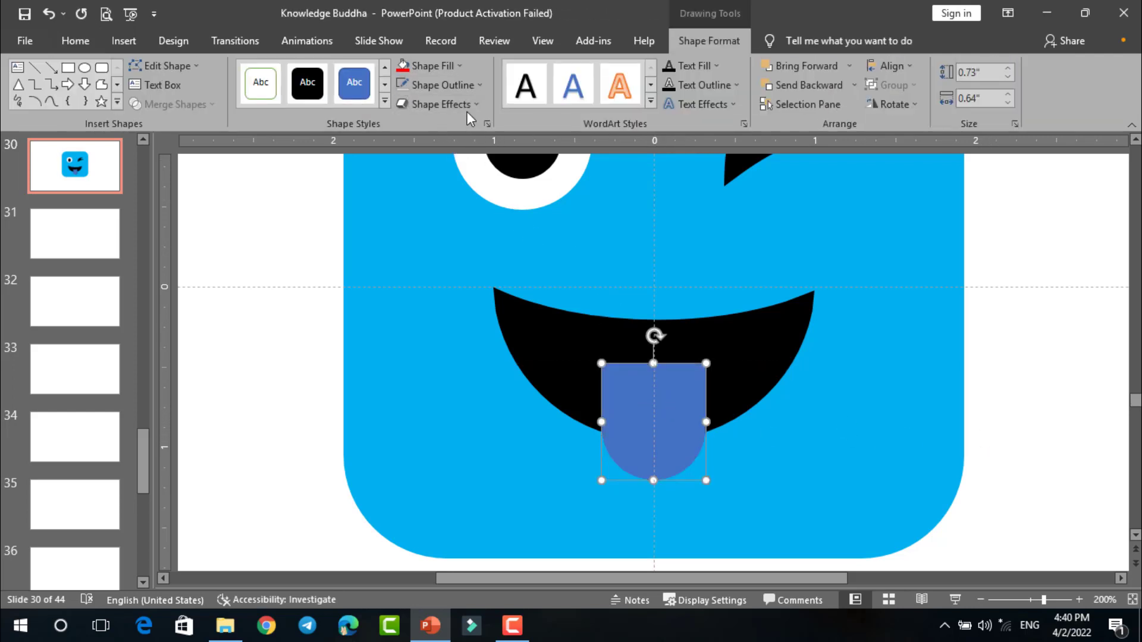
{"action": "left_click", "coordinate": [433, 72]}
{"action": "left_click", "coordinate": [1073, 336]}
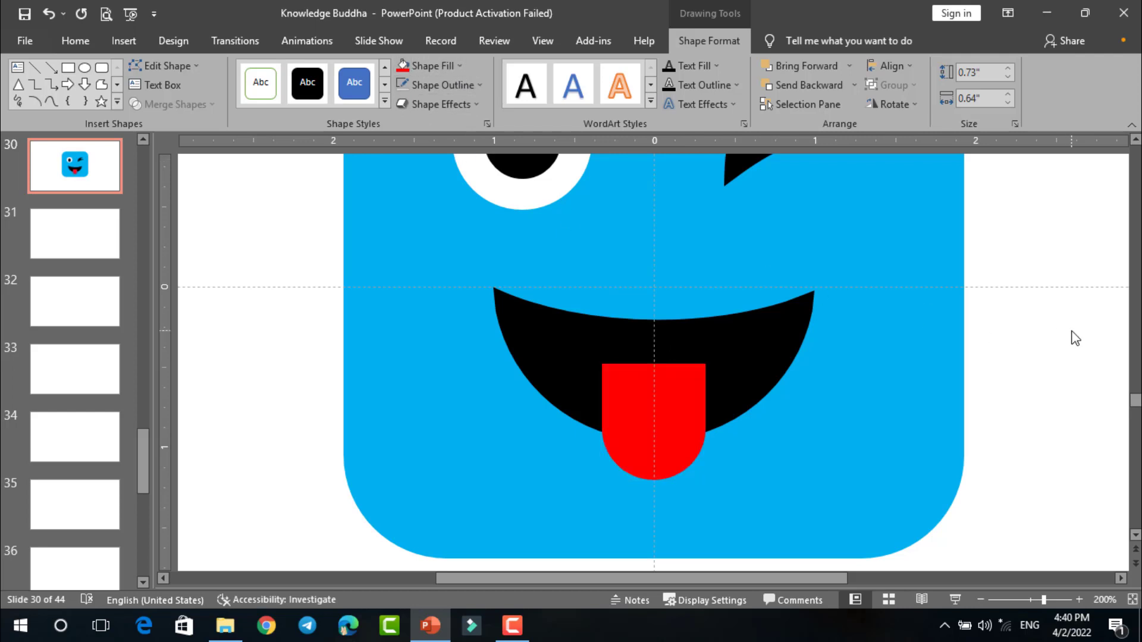
- Open the tongue's shape formatting options and change its fill to a gradient
{"action": "scroll", "coordinate": [1062, 348], "scroll_direction": "down", "scroll_amount": 5}
{"action": "scroll", "coordinate": [1062, 347], "scroll_direction": "down", "scroll_amount": 5}
{"action": "scroll", "coordinate": [693, 421], "scroll_direction": "up", "scroll_amount": 10}
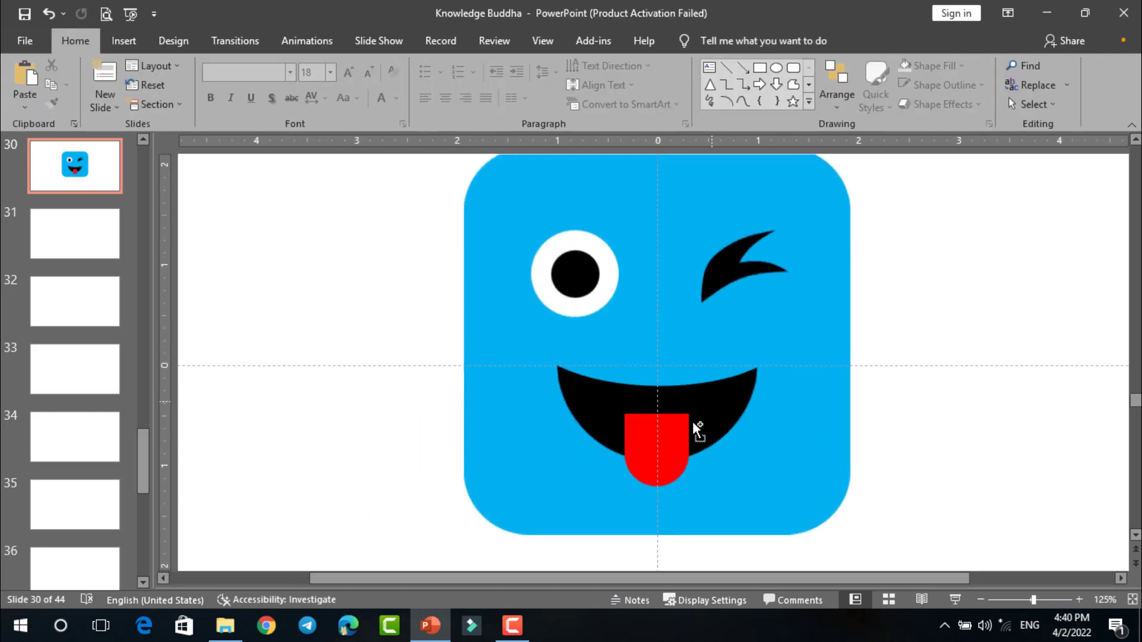
{"action": "scroll", "coordinate": [675, 457], "scroll_direction": "down", "scroll_amount": 3}
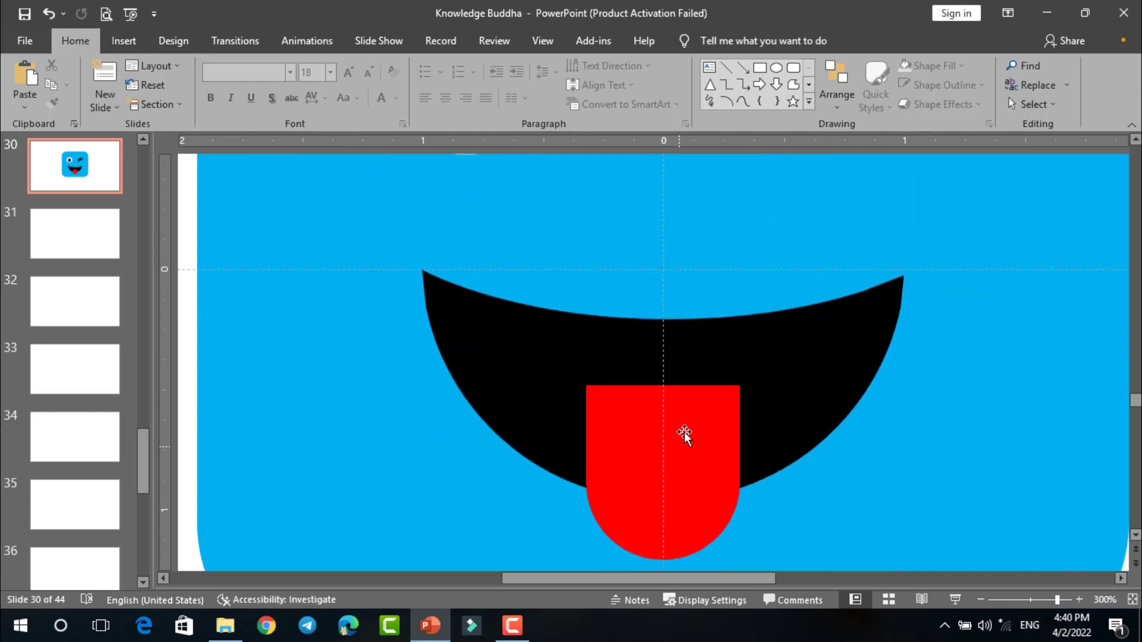
{"action": "left_click", "coordinate": [684, 429]}
{"action": "right_click", "coordinate": [685, 428]}
{"action": "key", "text": "Escape"}
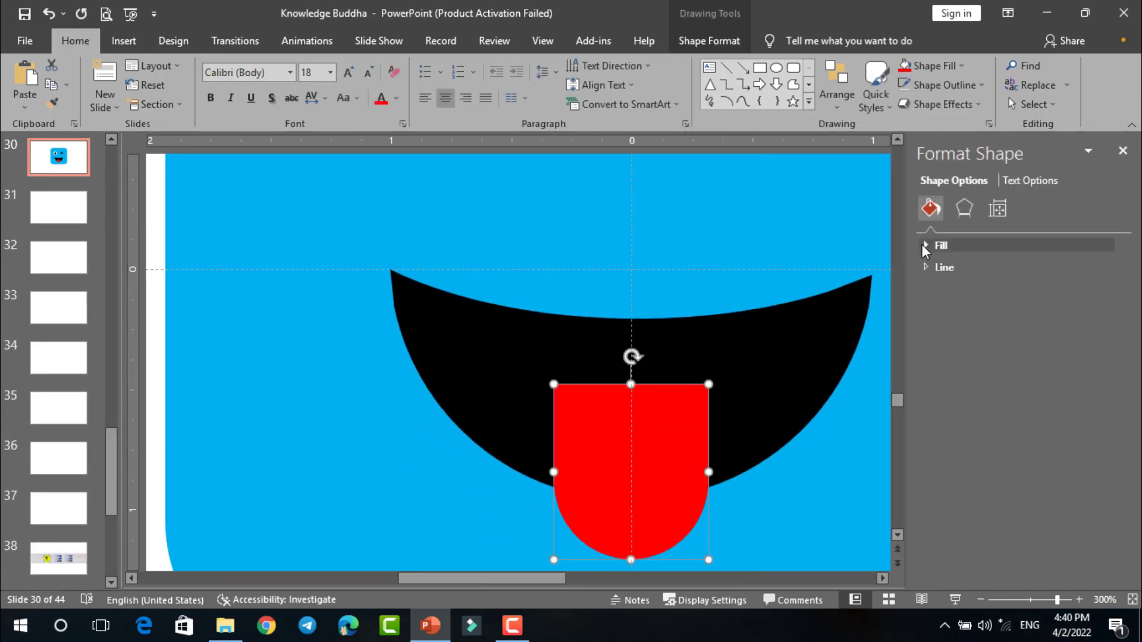
{"action": "left_click", "coordinate": [922, 244]}
{"action": "left_click", "coordinate": [962, 303]}
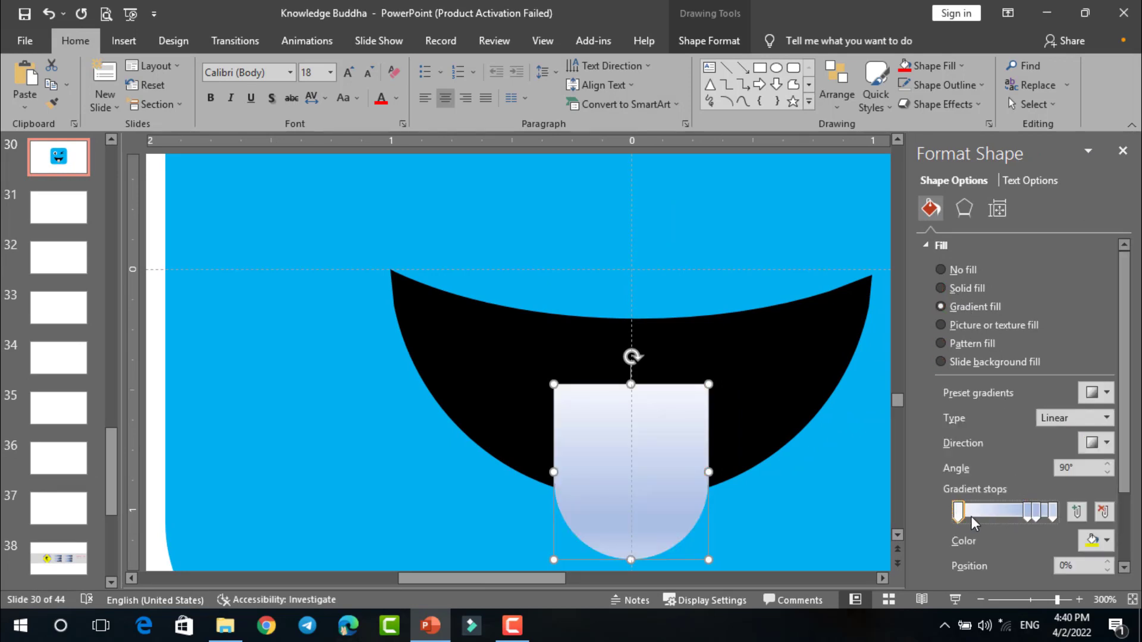
- Colour the tongue's first gradient stop black and move the second stop to 25%
{"action": "left_click", "coordinate": [1106, 540]}
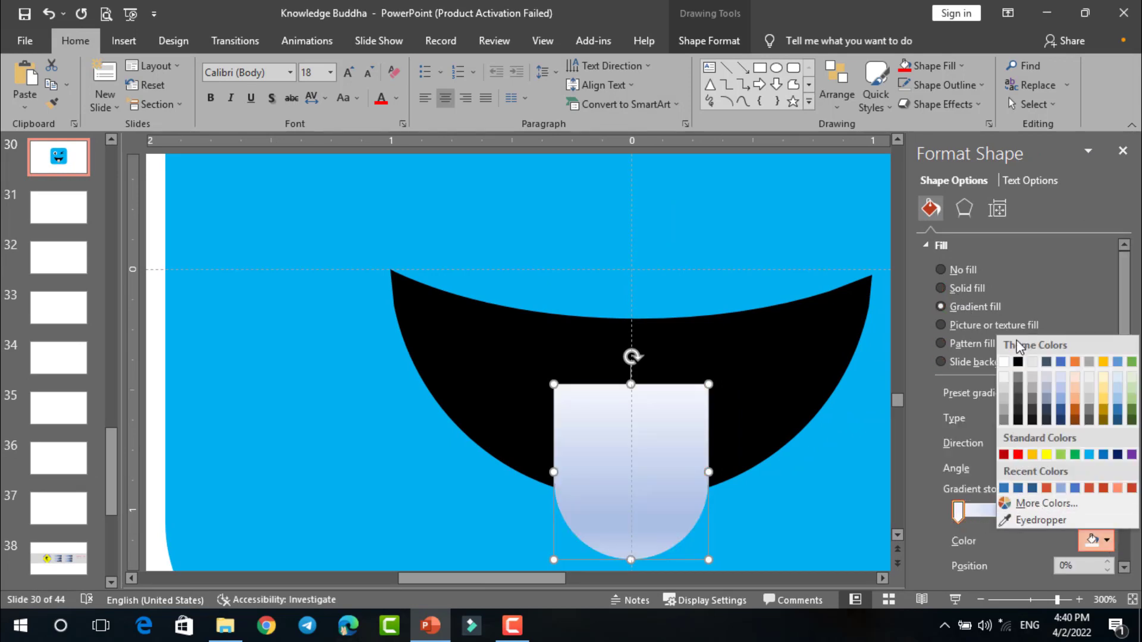
{"action": "left_click", "coordinate": [1017, 362]}
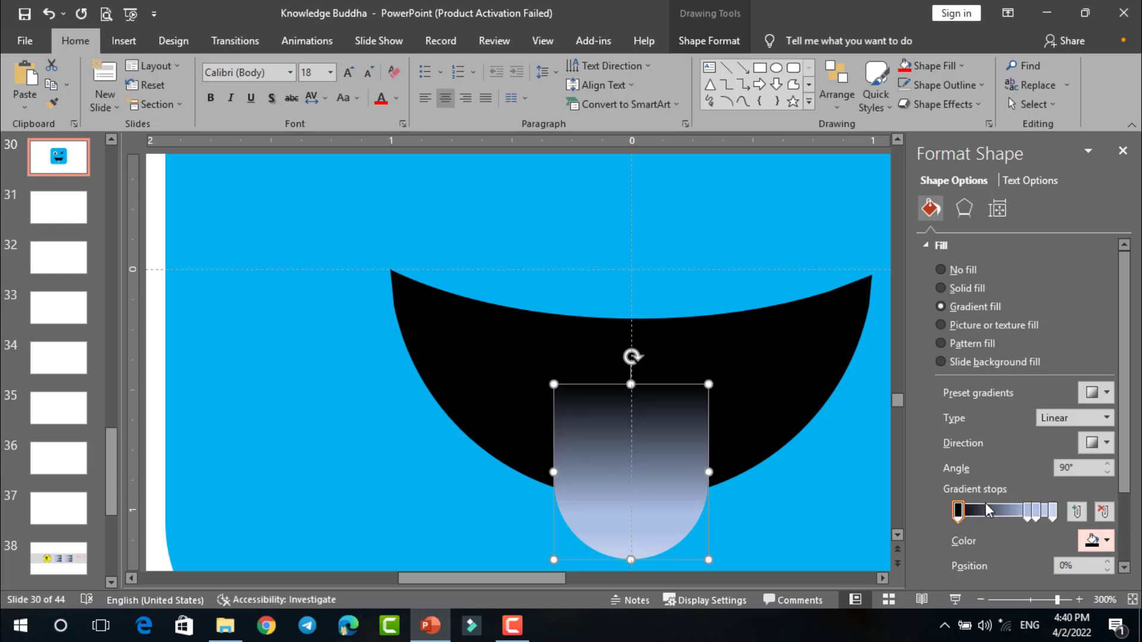
{"action": "mouse_move", "coordinate": [958, 511]}
{"action": "left_mouse_down"}
{"action": "mouse_move", "coordinate": [1004, 514]}
{"action": "mouse_move", "coordinate": [974, 513]}
{"action": "left_mouse_up"}
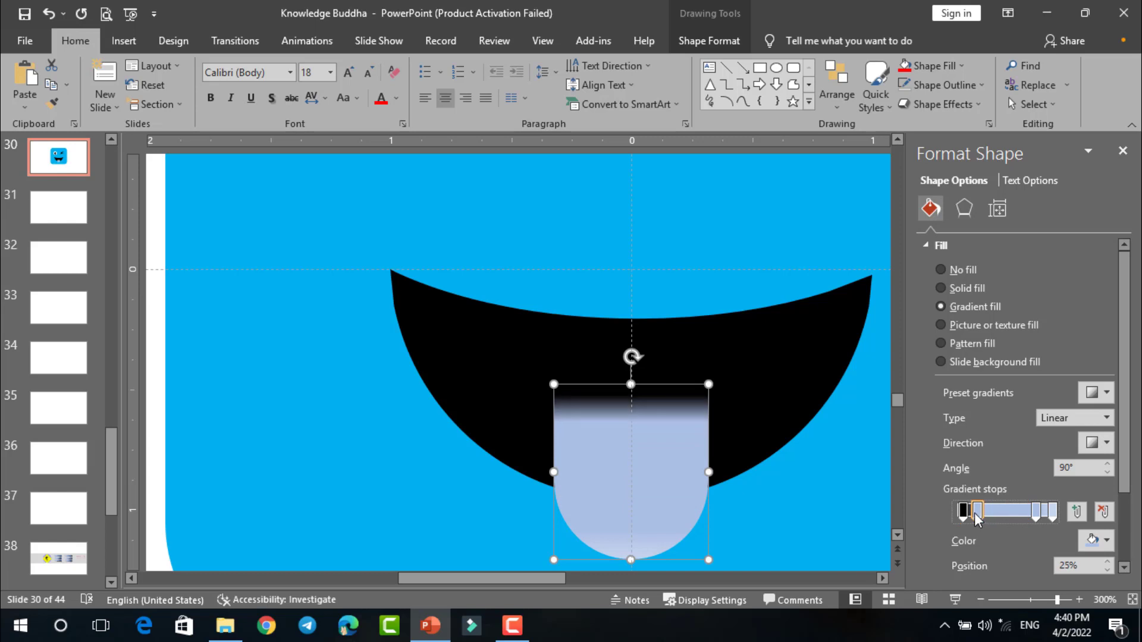